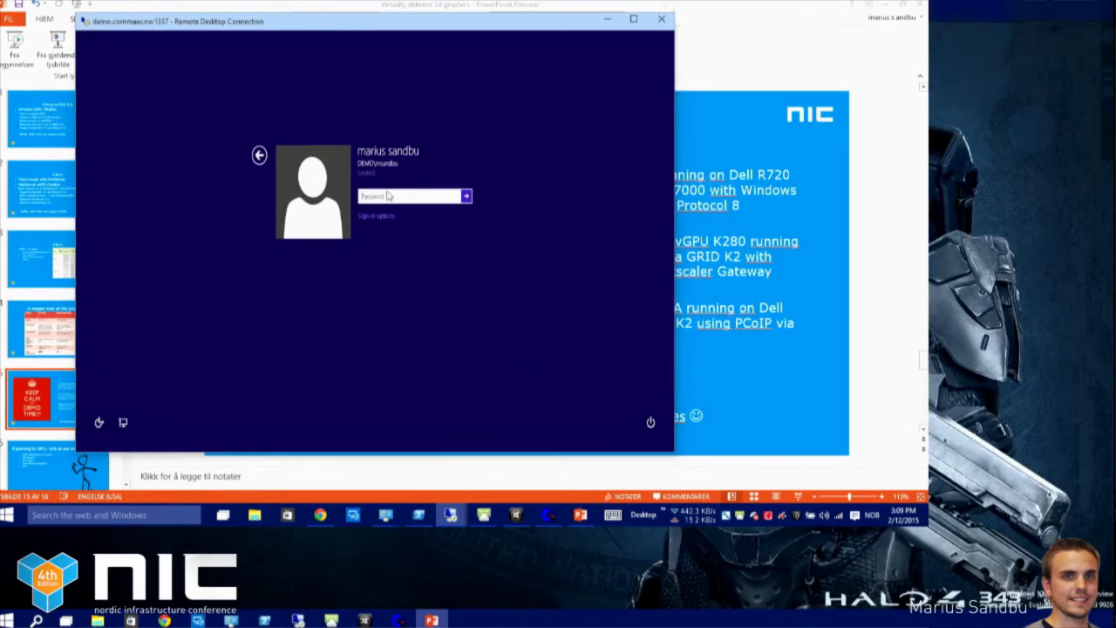
Unlock the remote desktop session with the account password and show it full screen
type("********")
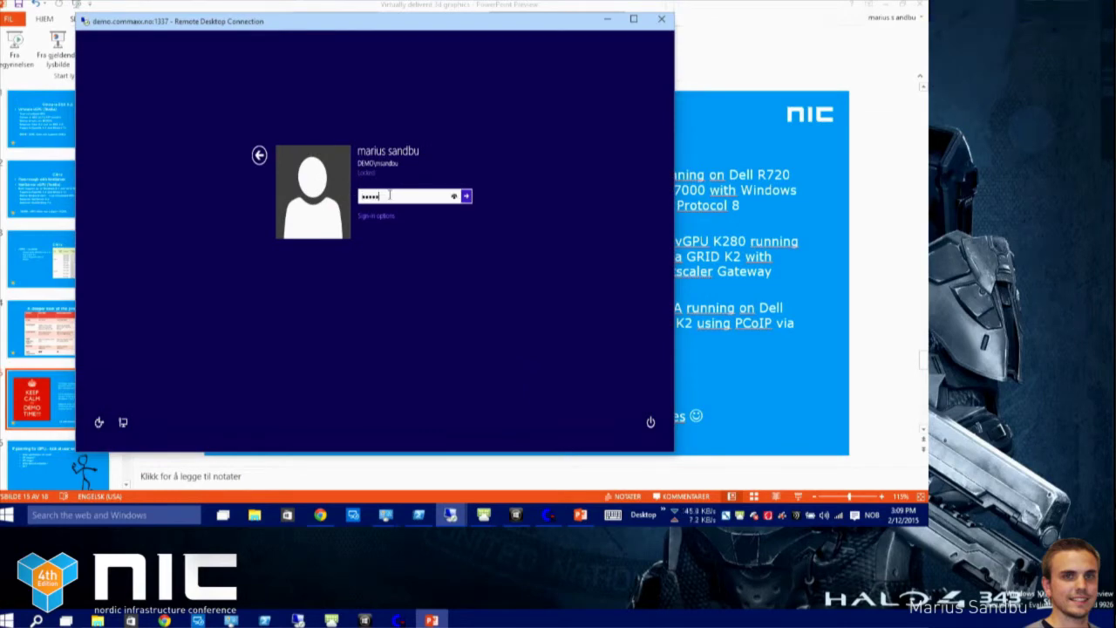
key("Return")
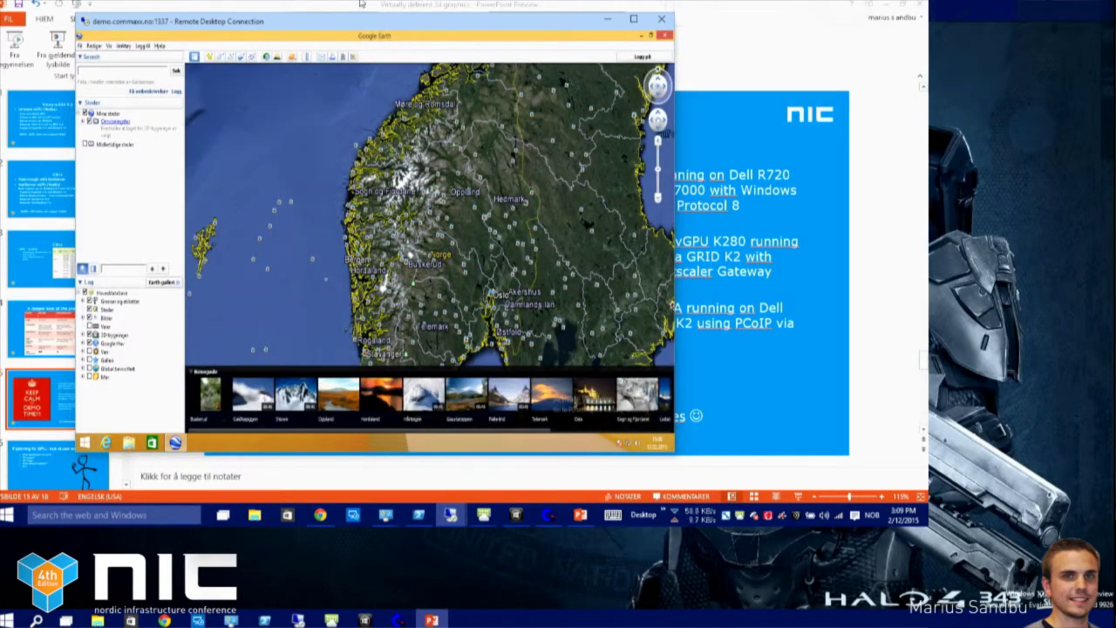
double_click(401, 24)
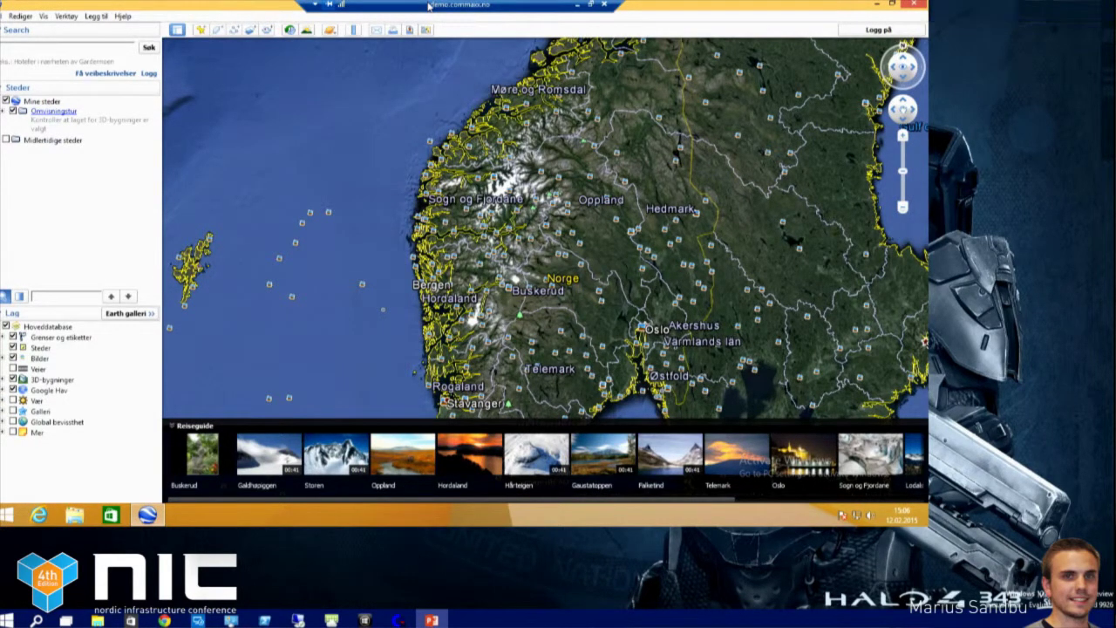
Check the connection quality of the remote session and dismiss the information message
left_click(340, 6)
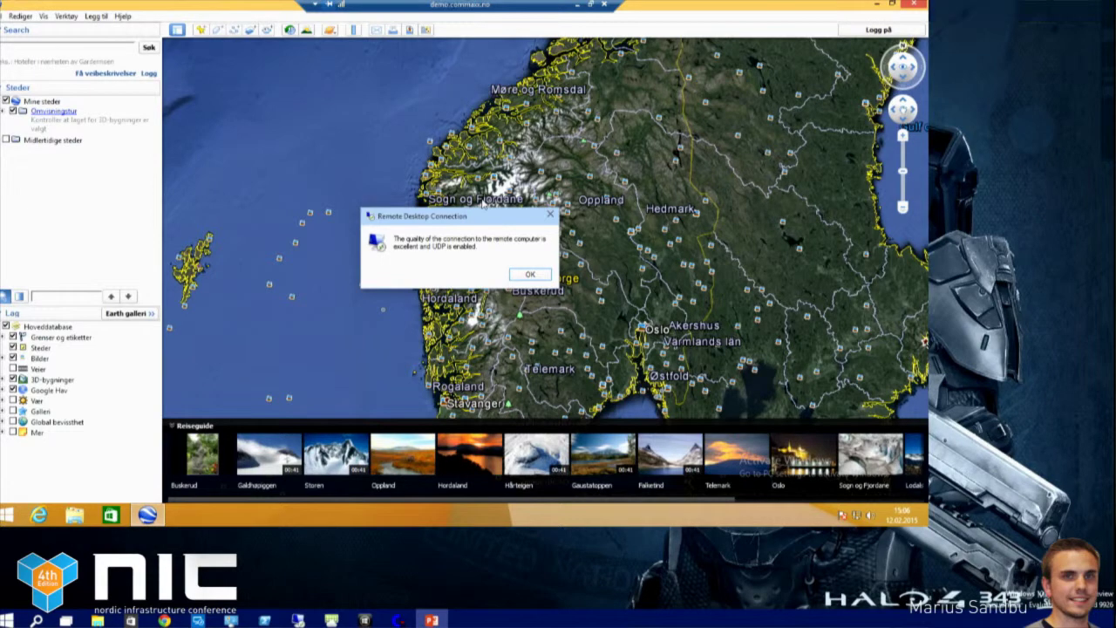
left_click(531, 275)
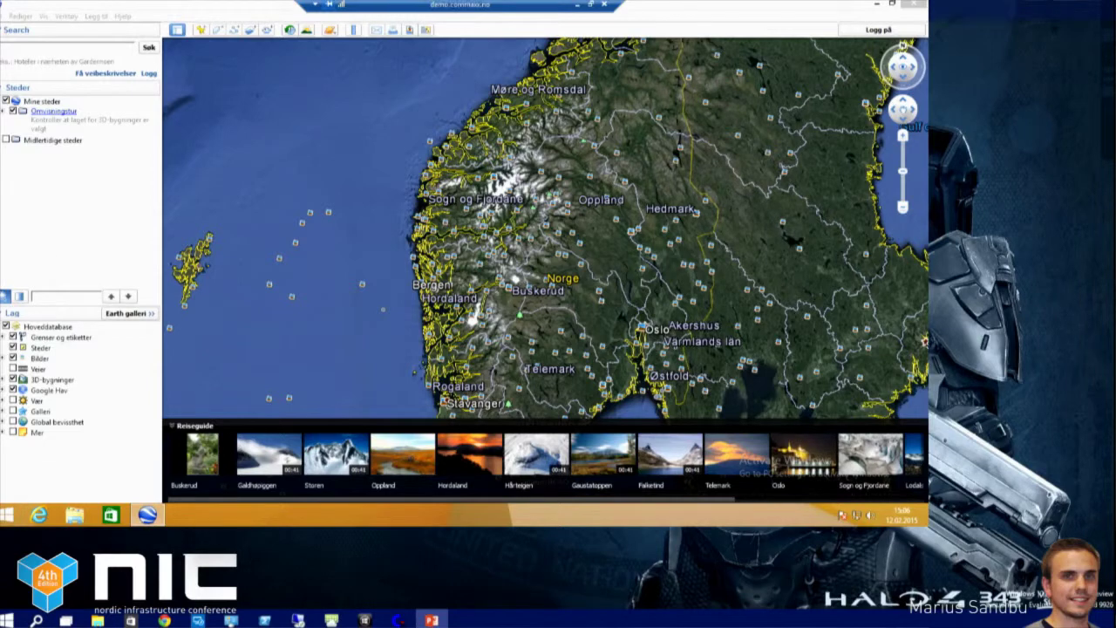
Open Device Manager on the remote machine and look up the installed device under Display adapters
left_click(7, 514)
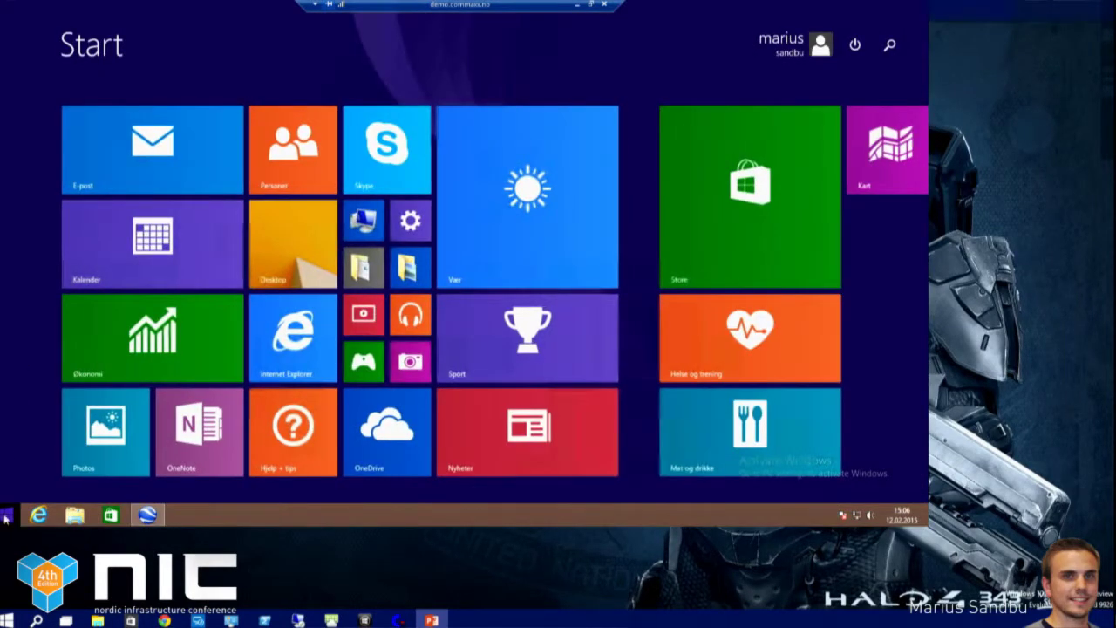
right_click(6, 516)
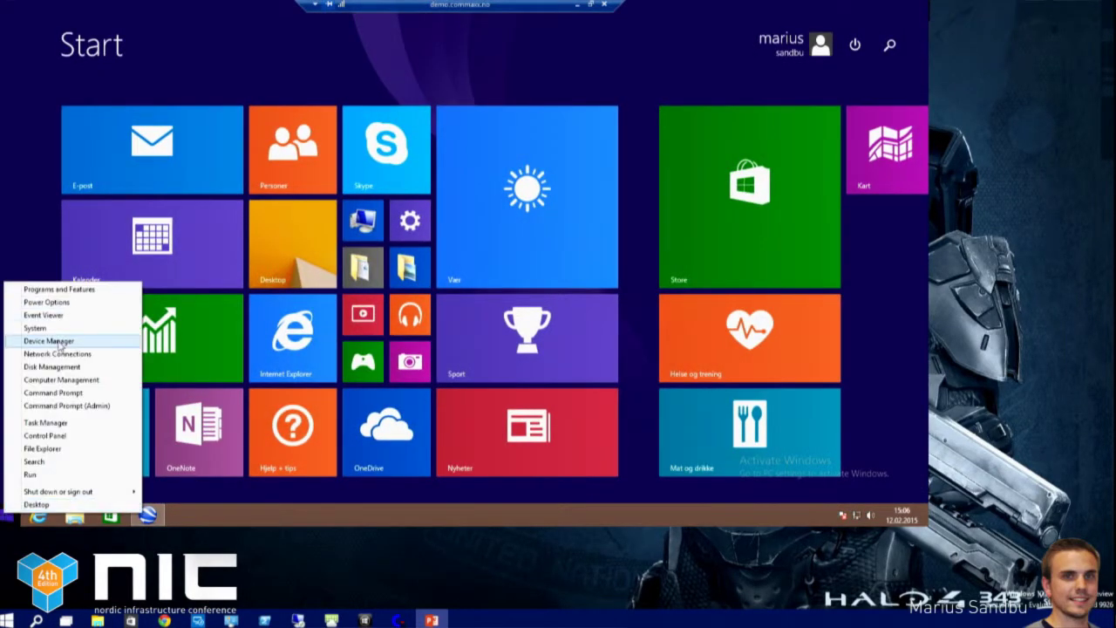
left_click(58, 342)
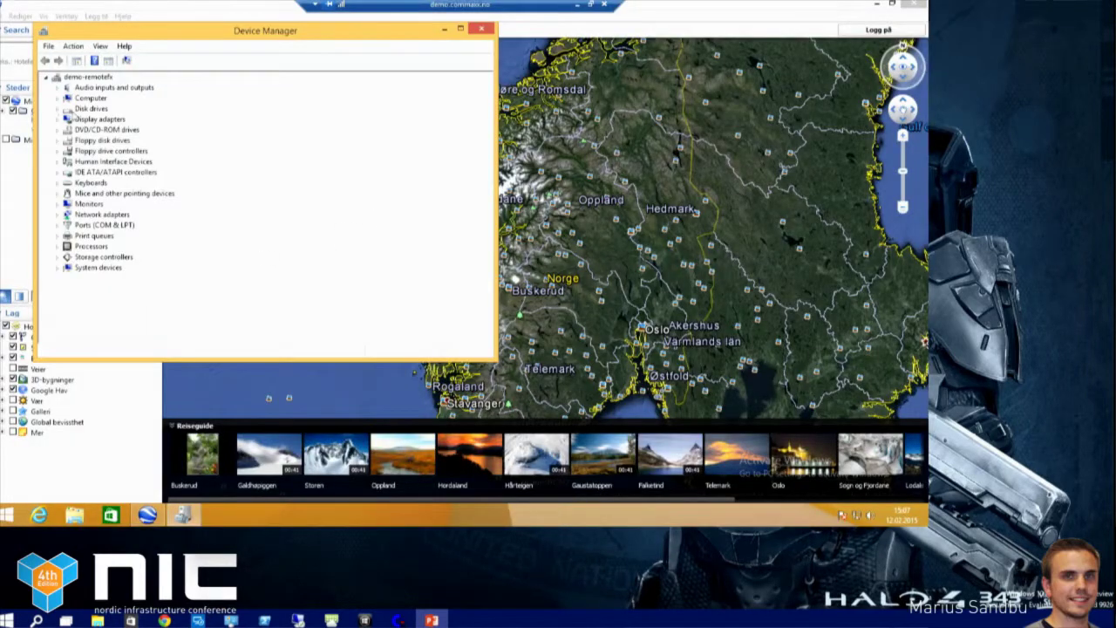
left_click(56, 119)
left_click(101, 131)
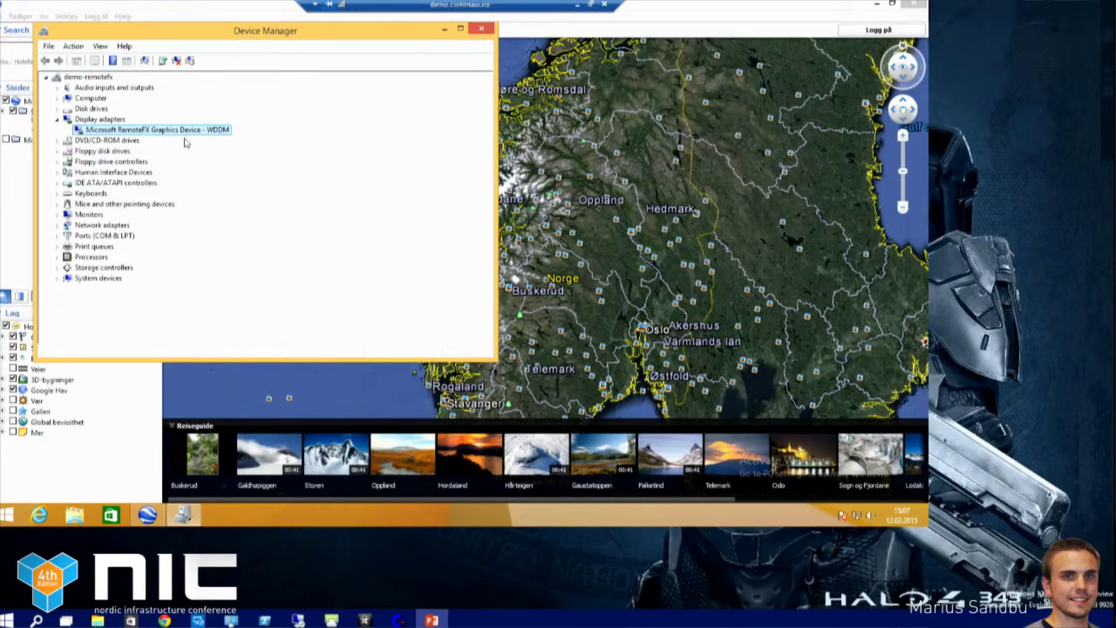
Run dxdiag, examine the display device and its DirectX features, and close the diagnostic tool
right_click(18, 507)
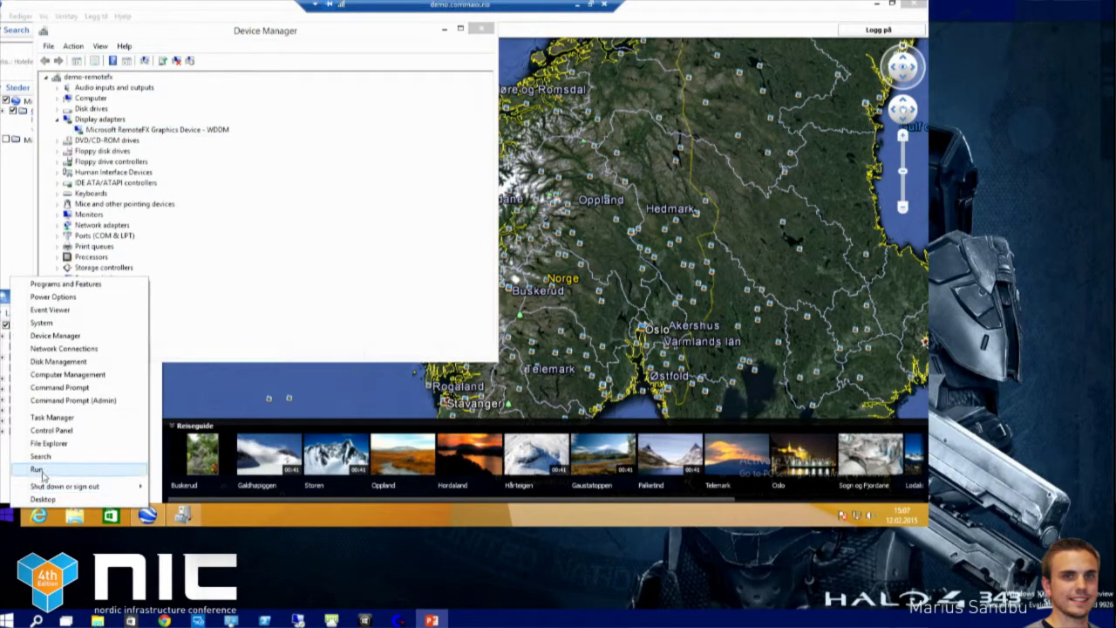
left_click(44, 473)
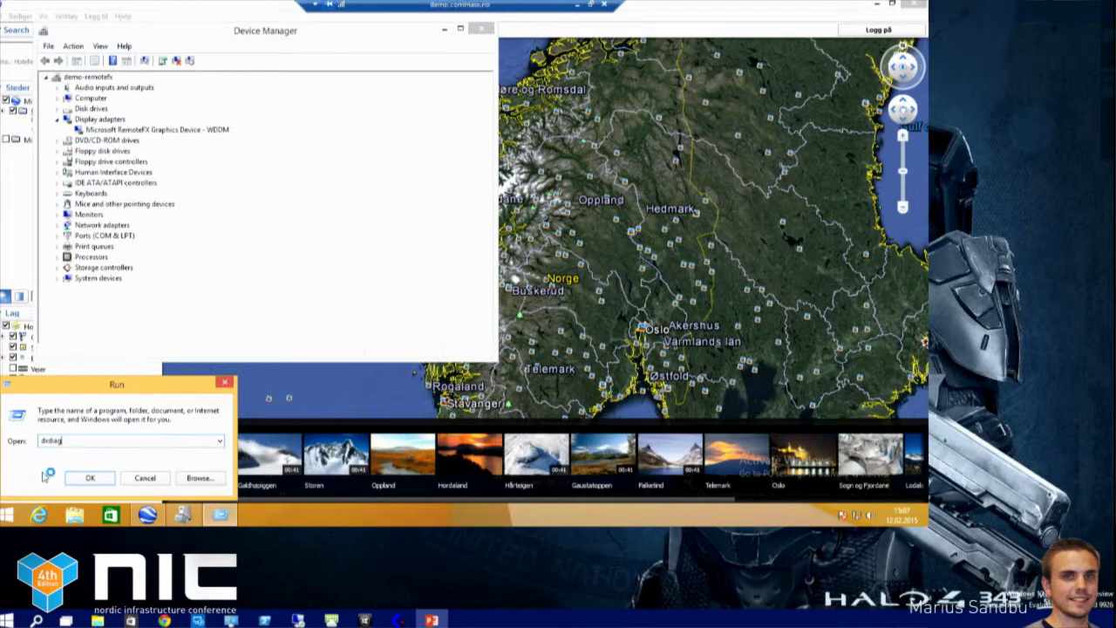
key("Return")
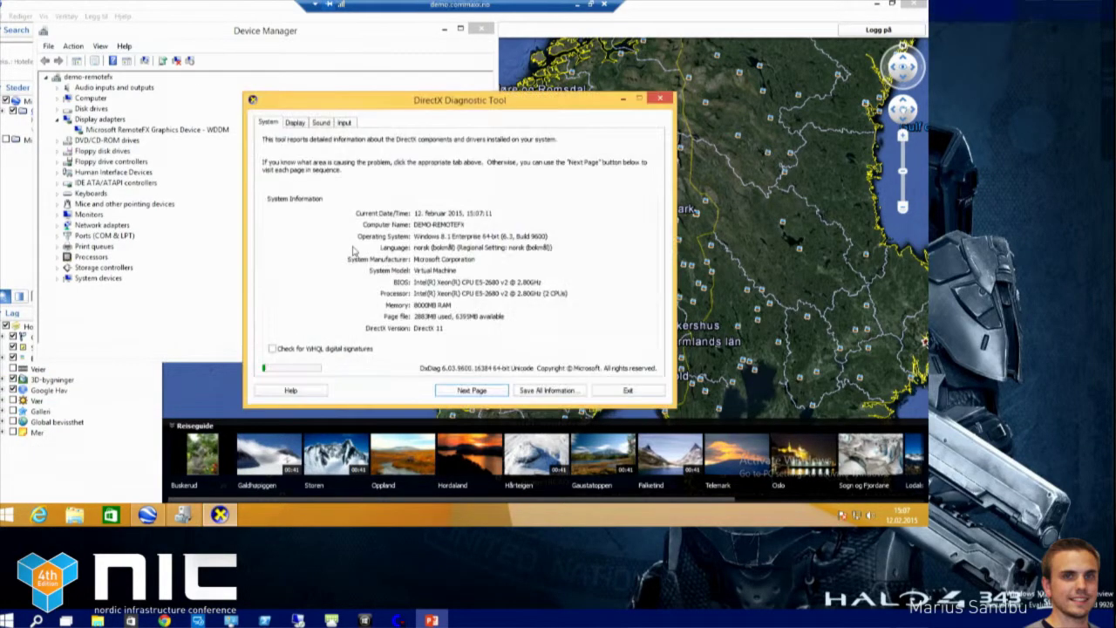
left_click(297, 123)
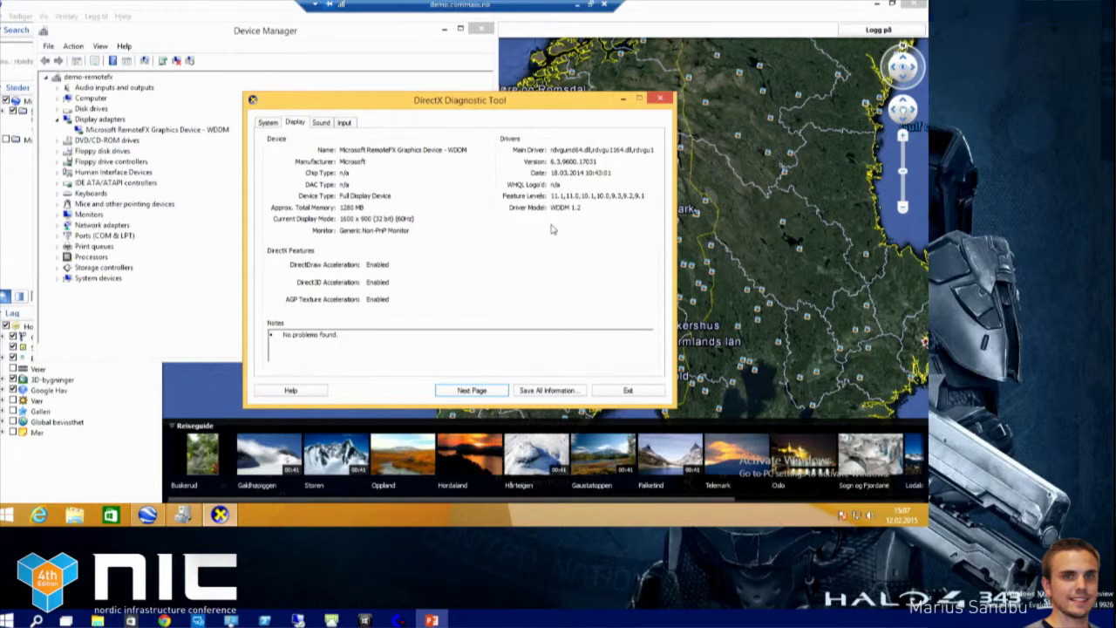
left_click(660, 98)
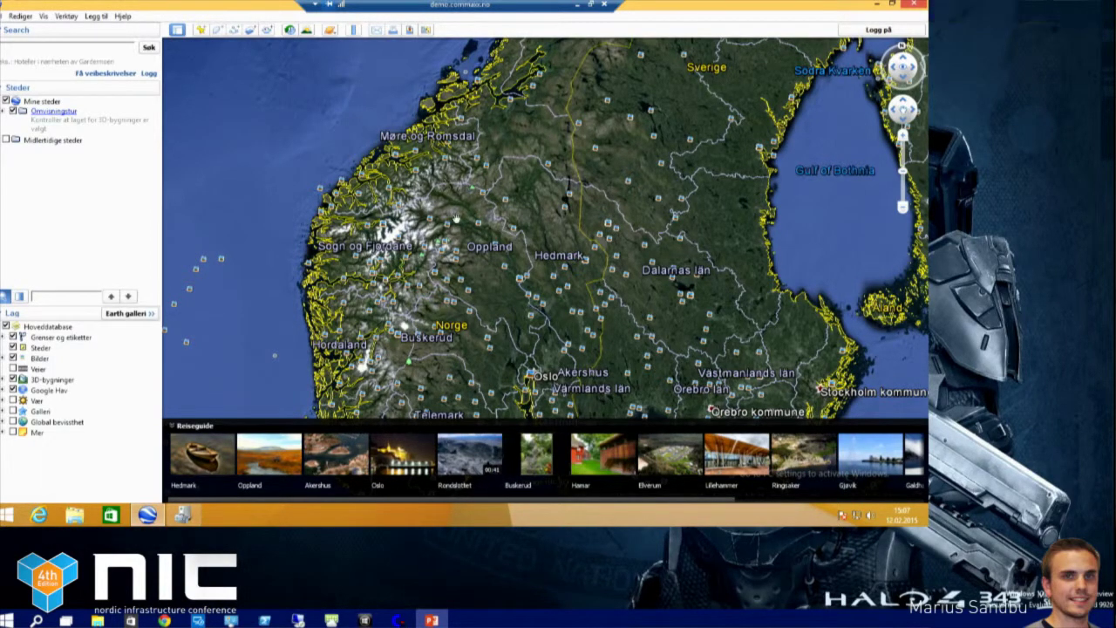
Test the graphics performance in Google Earth by panning over Scandinavia and zooming out to the globe and back
left_click_drag(624, 298, 569, 258)
left_click_drag(476, 267, 654, 276)
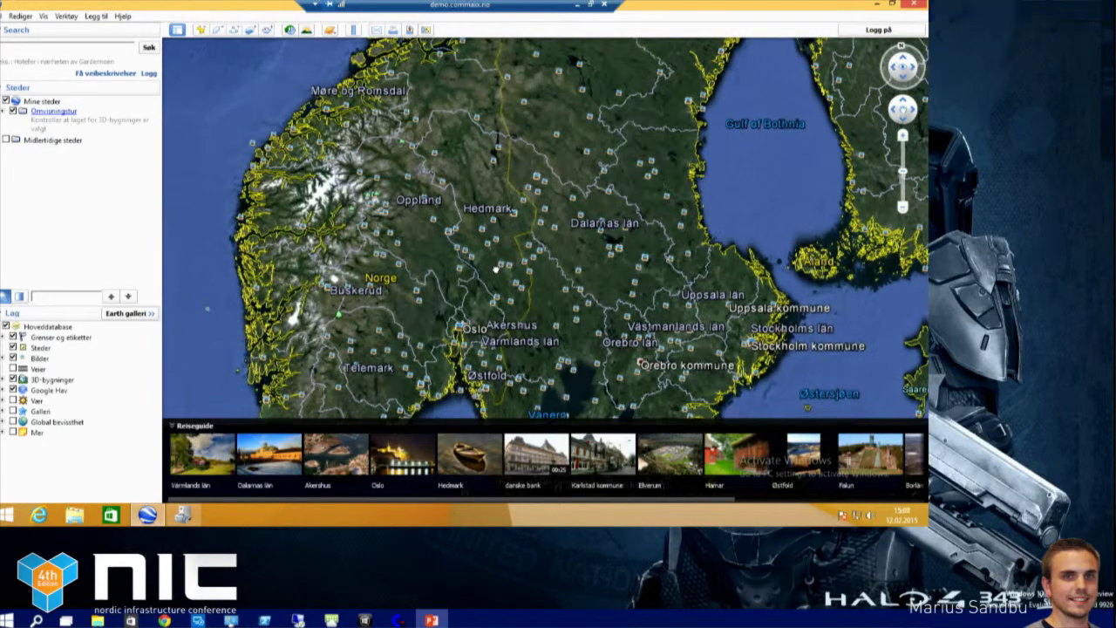
left_click_drag(495, 244, 494, 220)
scroll(494, 222, "down", 5)
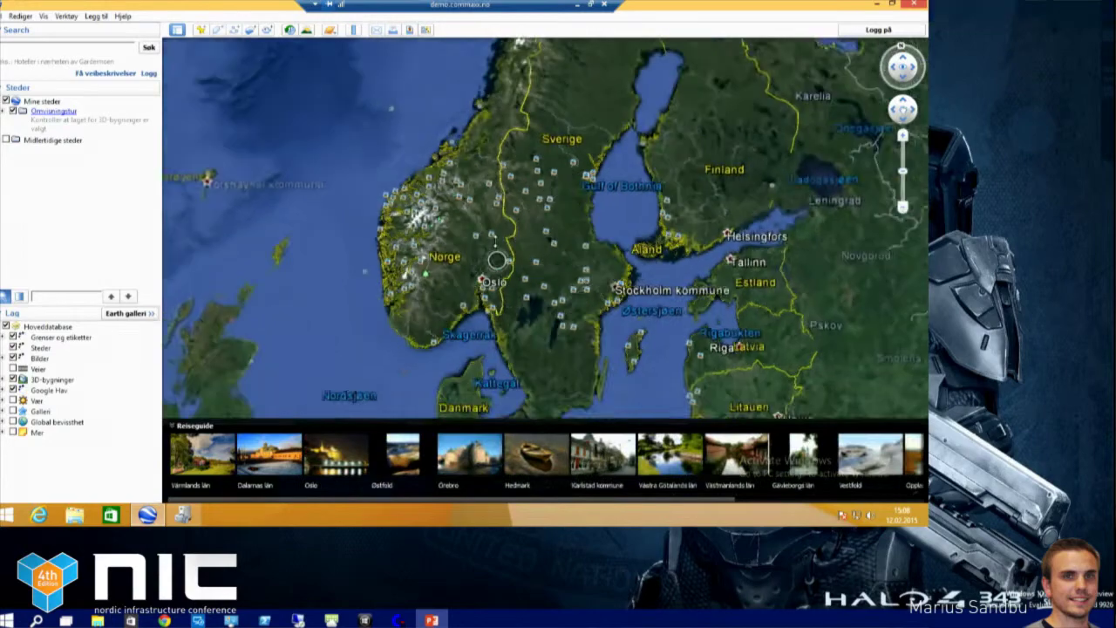
scroll(495, 235, "down", 3)
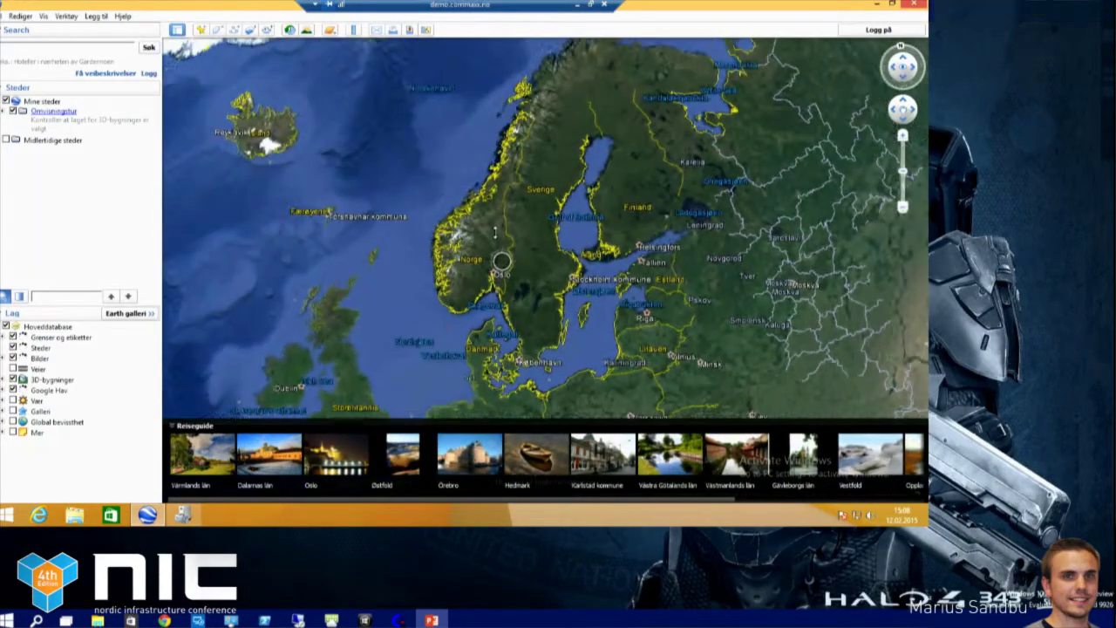
scroll(495, 222, "down", 3)
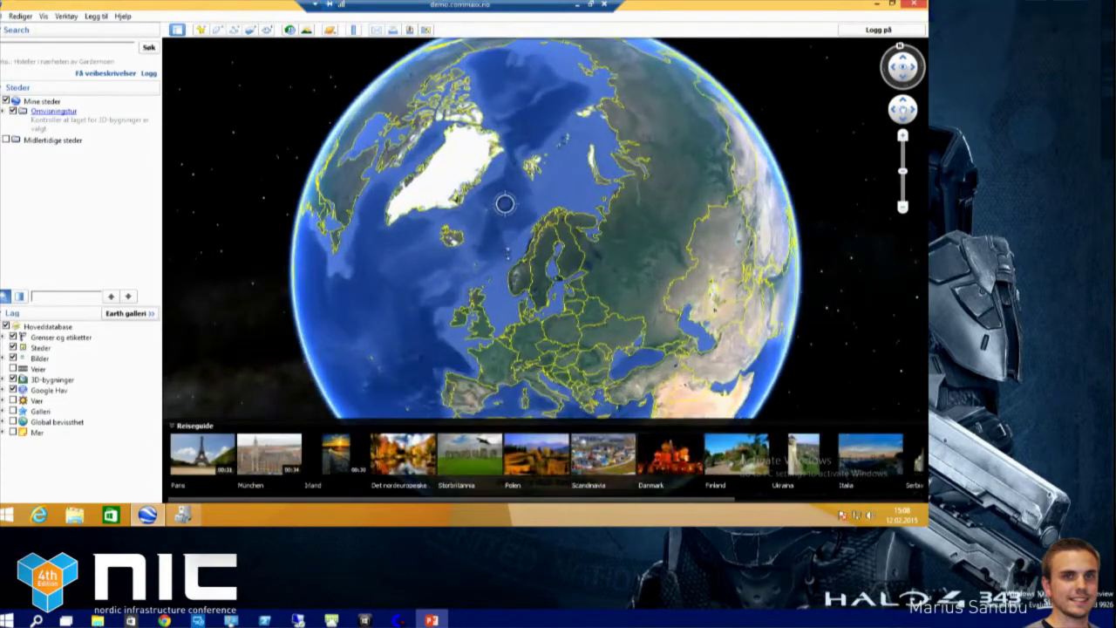
scroll(514, 266, "up", 3)
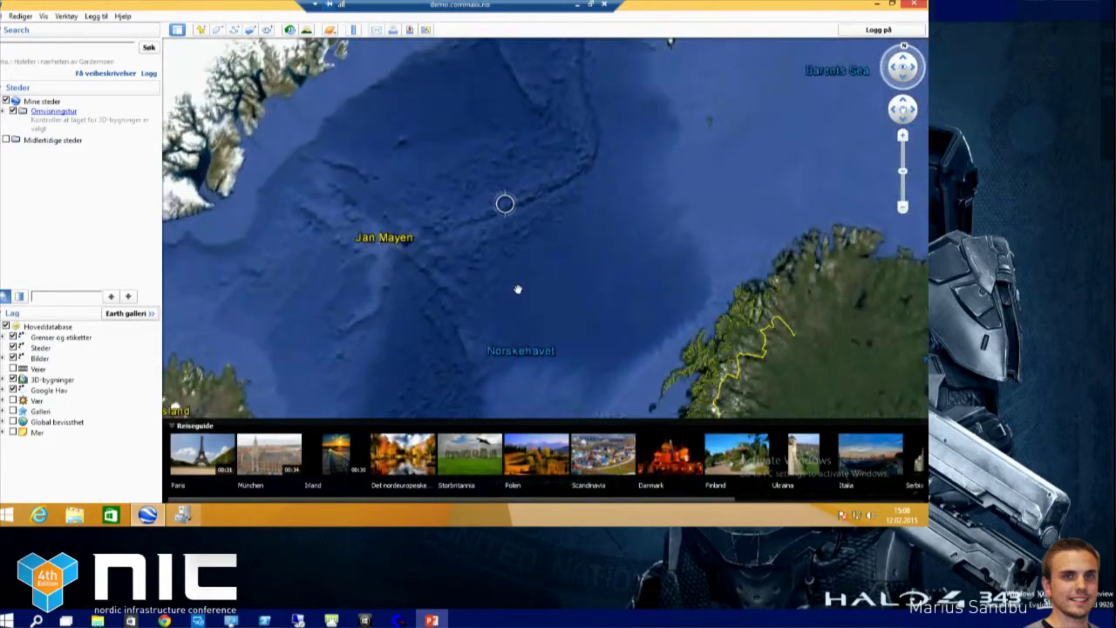
left_click_drag(523, 266, 463, 80)
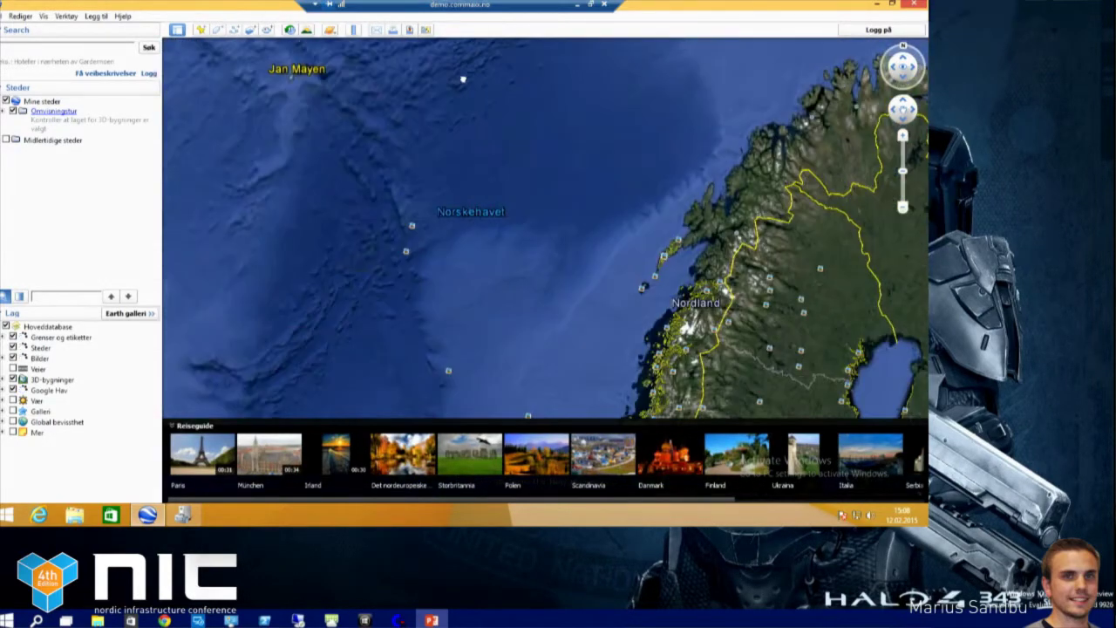
left_click_drag(527, 273, 474, 111)
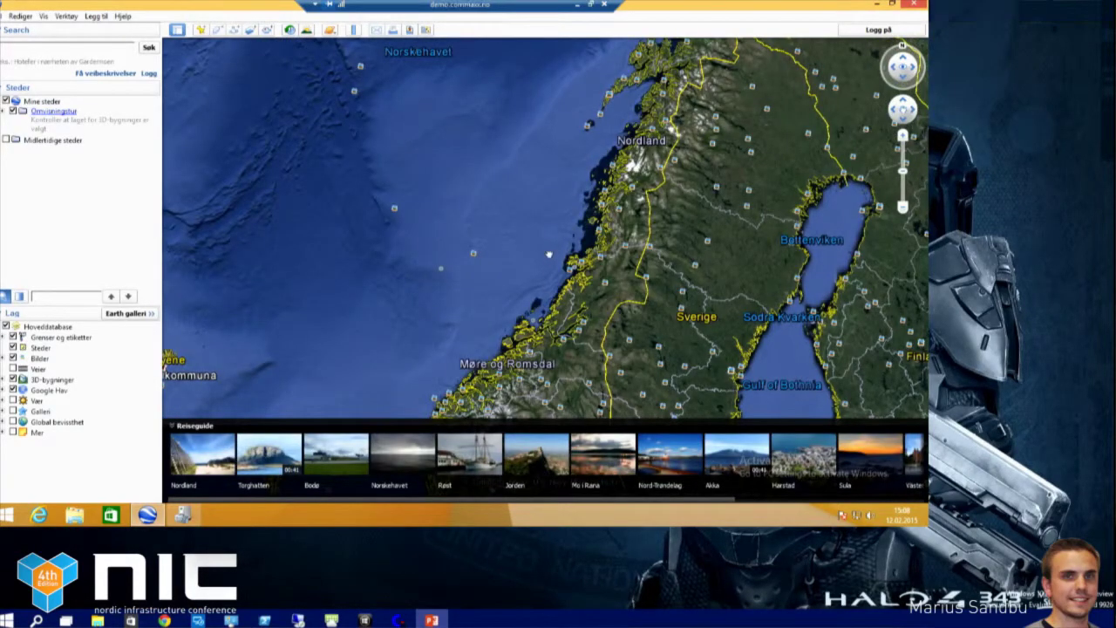
left_click_drag(549, 255, 543, 220)
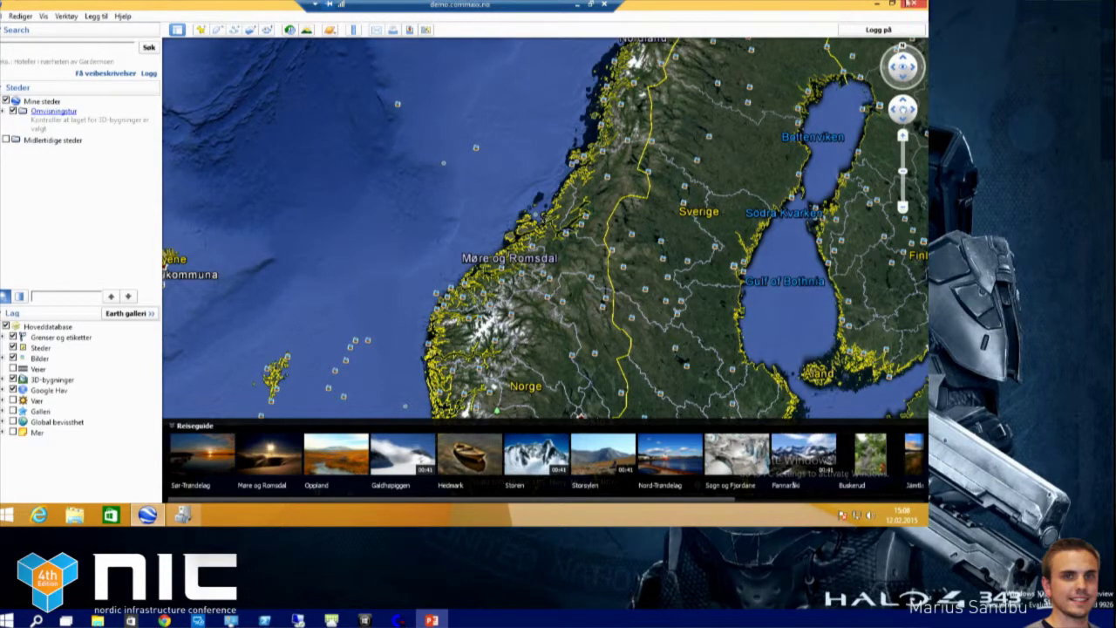
Close Google Earth and Device Manager on the remote desktop
left_click(906, 6)
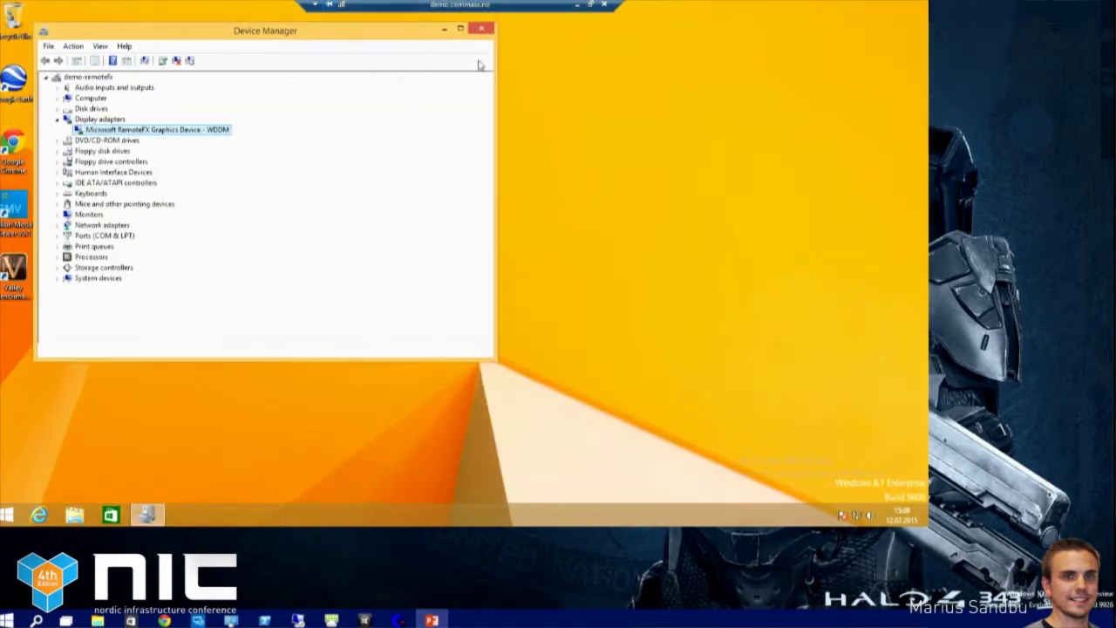
left_click(481, 29)
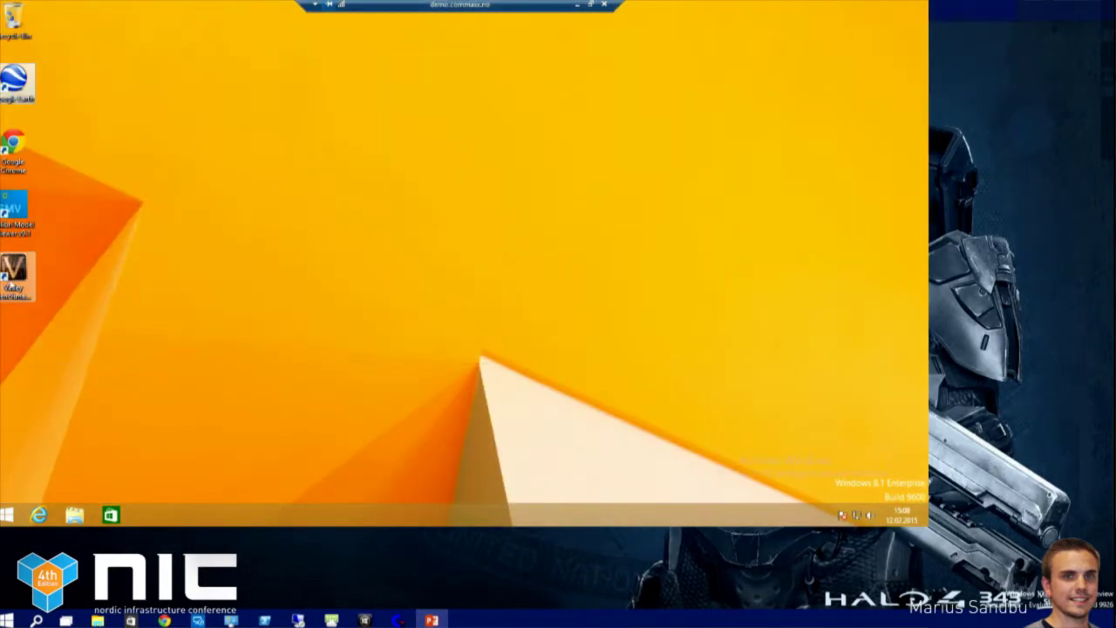
Launch the Unigine Valley Benchmark, keep DirectX 11 as the API and turn off full screen
double_click(14, 272)
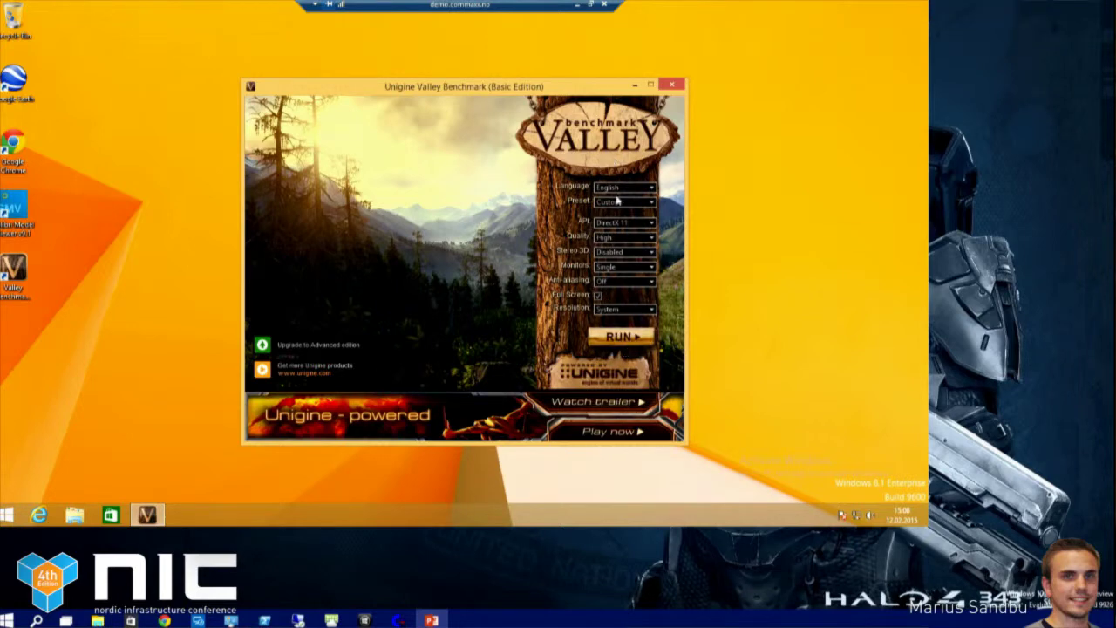
left_click(621, 223)
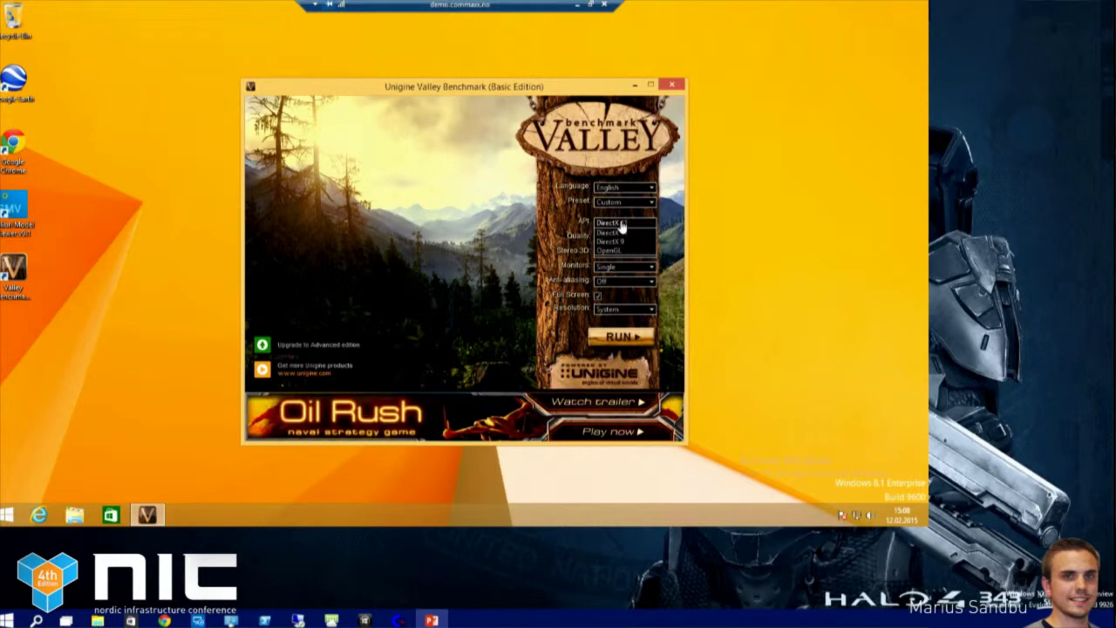
left_click(626, 231)
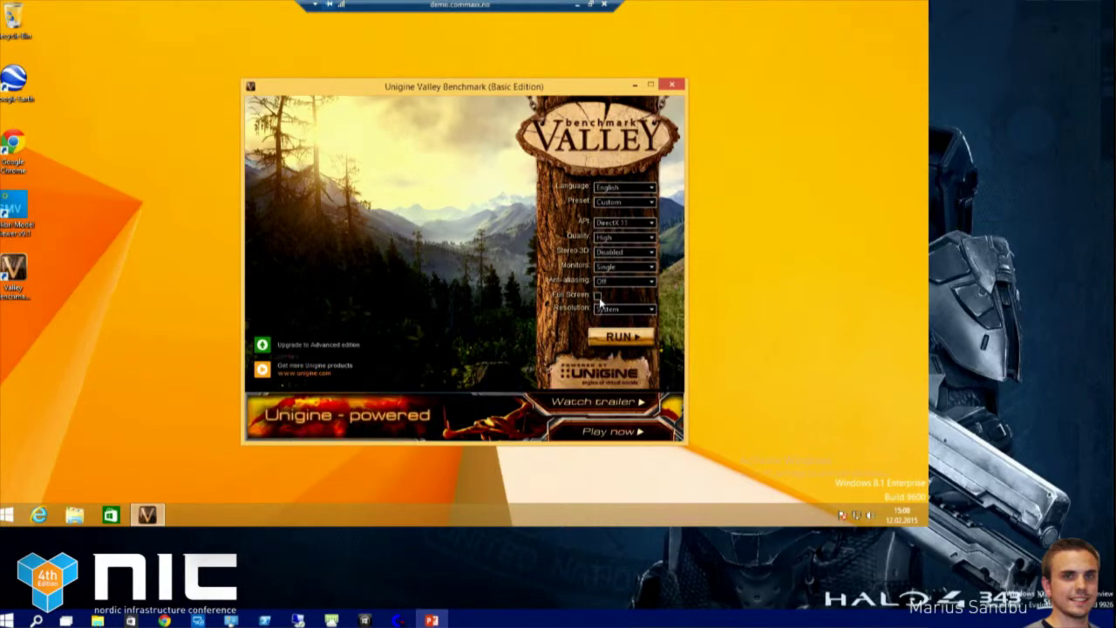
Run the Valley Benchmark at a resolution of 1024x640 and move its window slightly lower
left_click(623, 309)
scroll(621, 349, "down", 1)
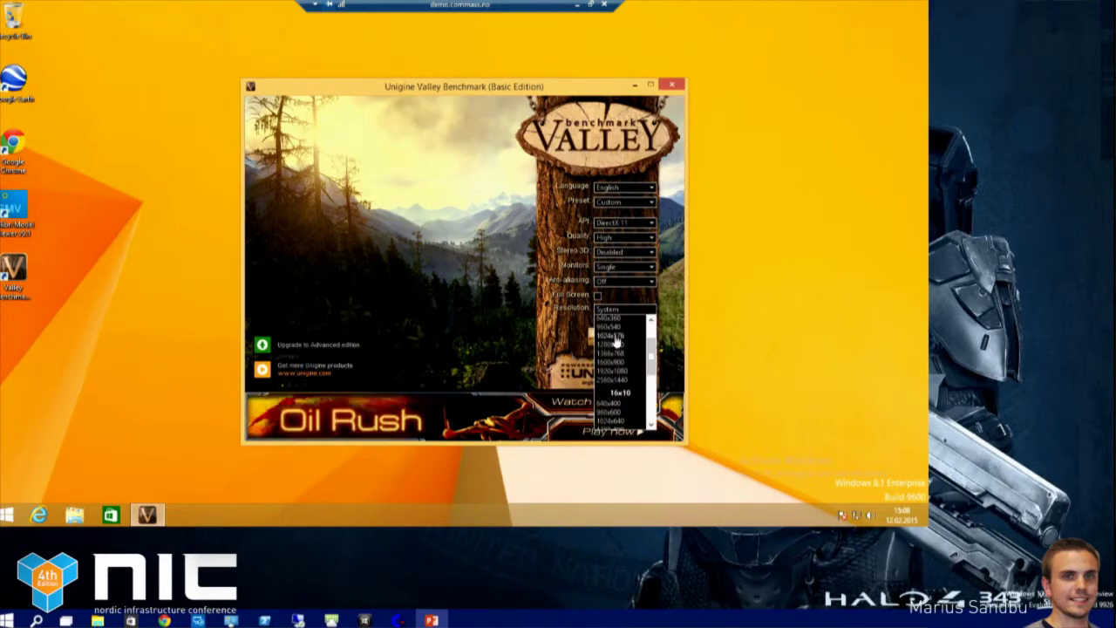
scroll(621, 366, "down", 2)
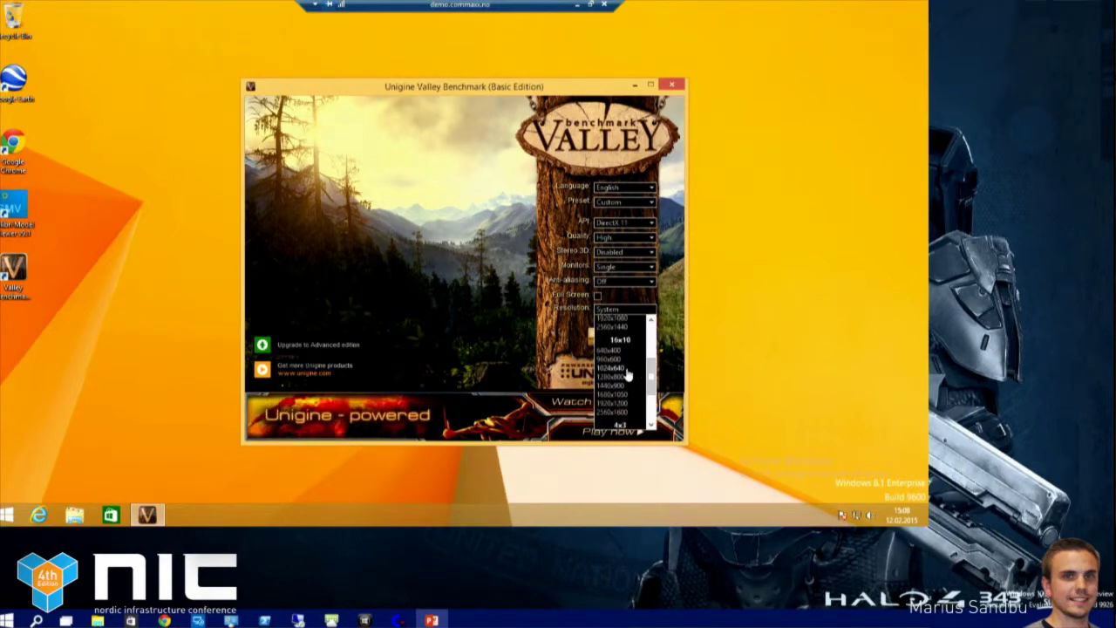
left_click(626, 373)
left_click(626, 338)
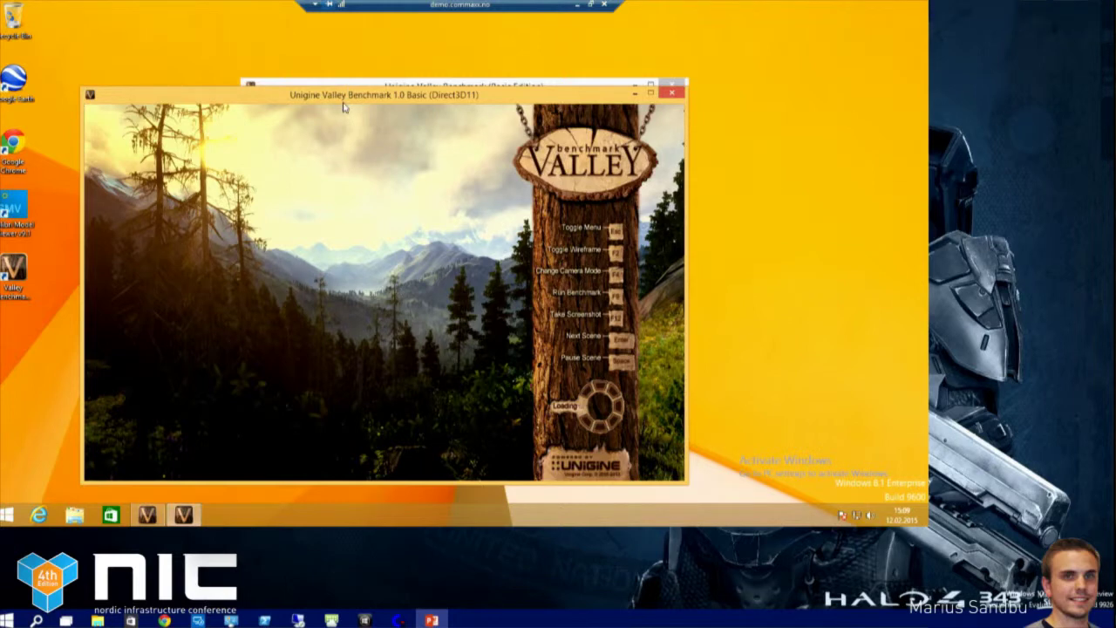
left_click_drag(364, 96, 359, 138)
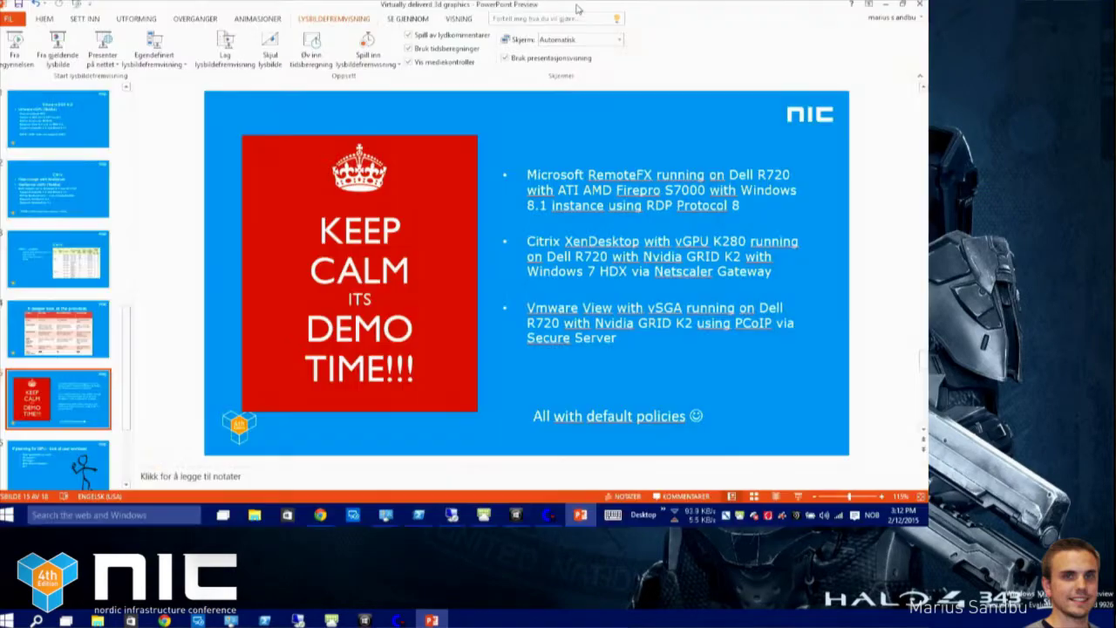
Switch to the demo.commaxx.no:3300 remote desktop session with Hyper-V Manager and show it full screen
left_click(577, 4)
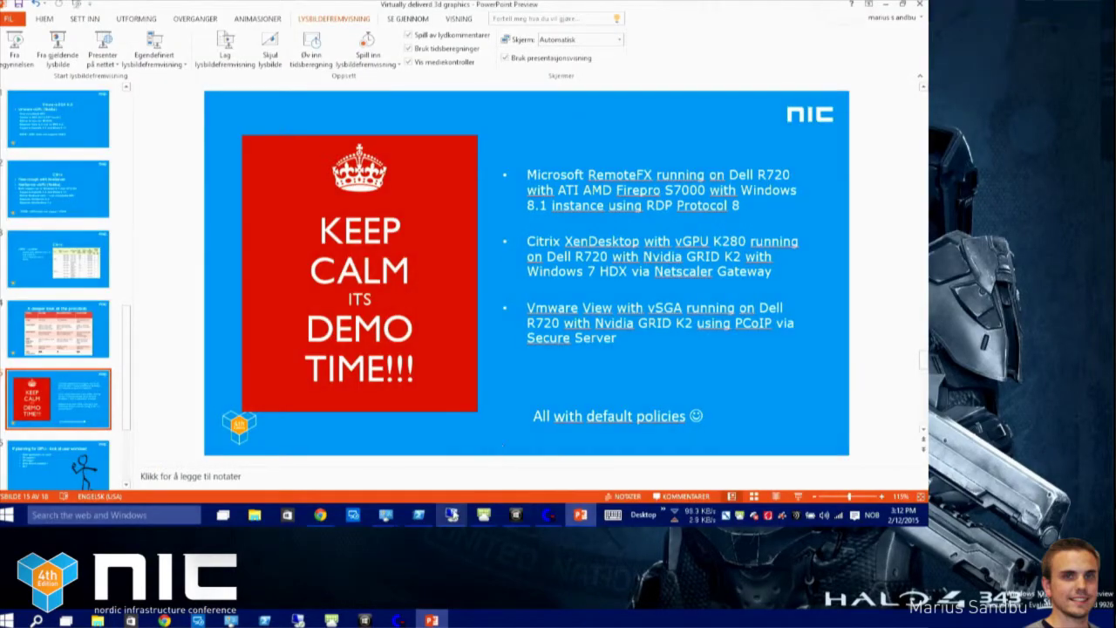
mouse_move(451, 514)
left_click(497, 456)
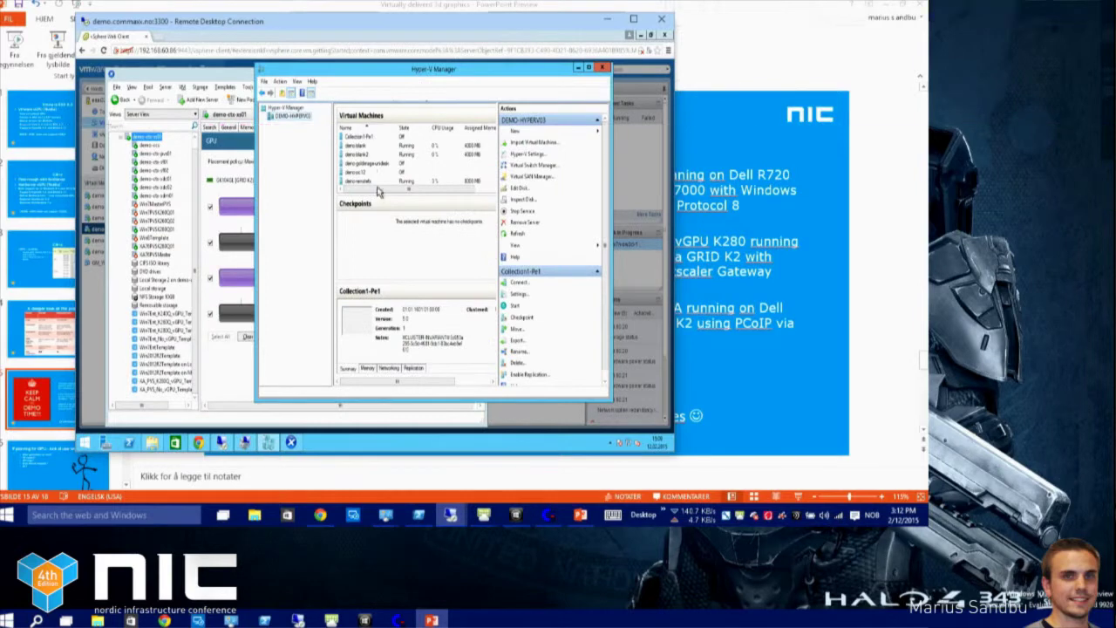
double_click(367, 24)
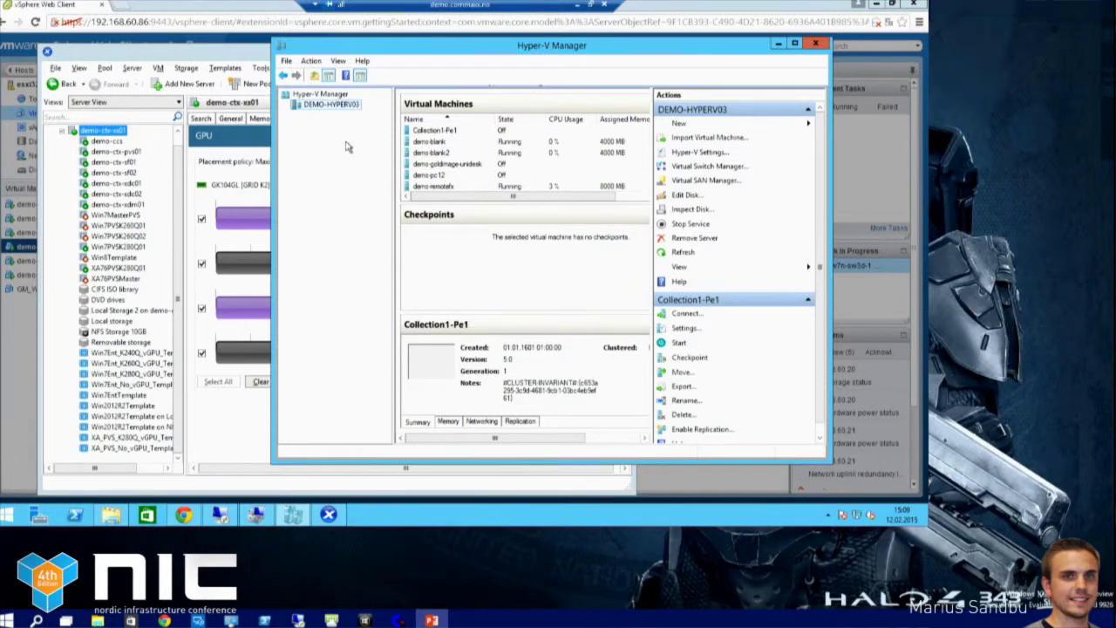
Inspect the physical GPU available for RemoteFX in the Hyper-V settings of DEMO-HYPERV03 and close the settings
right_click(321, 105)
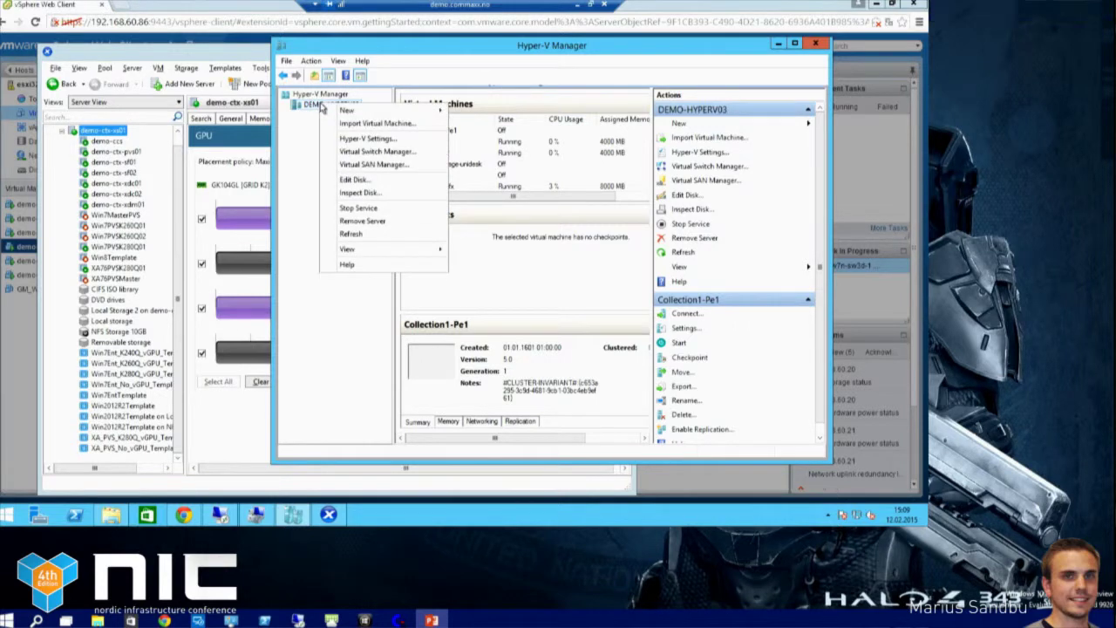
left_click(368, 138)
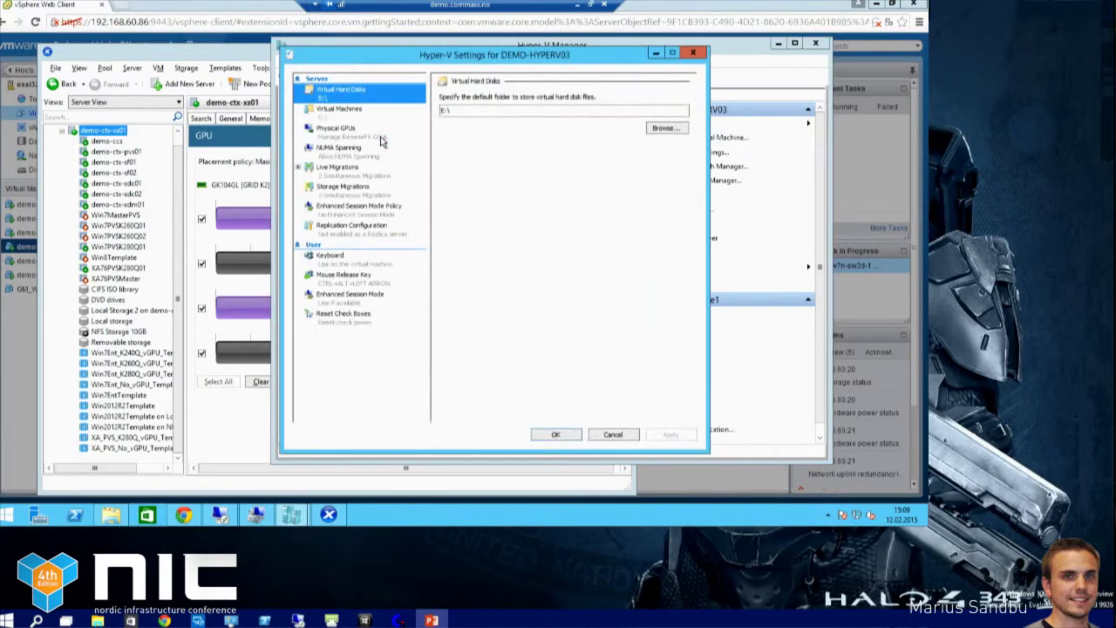
left_click(334, 135)
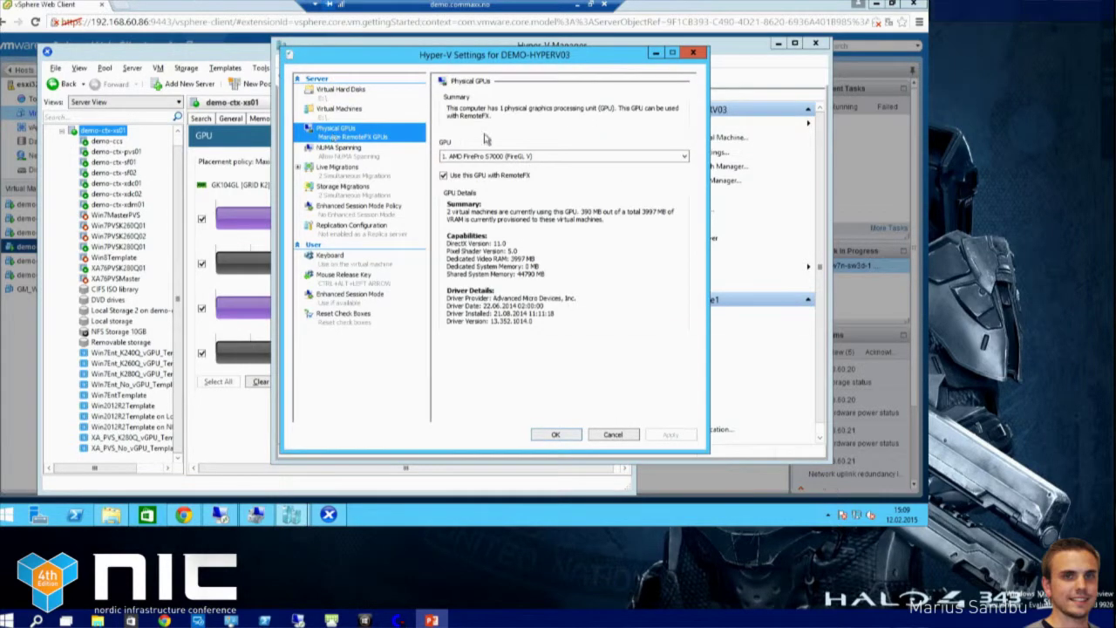
left_click(549, 158)
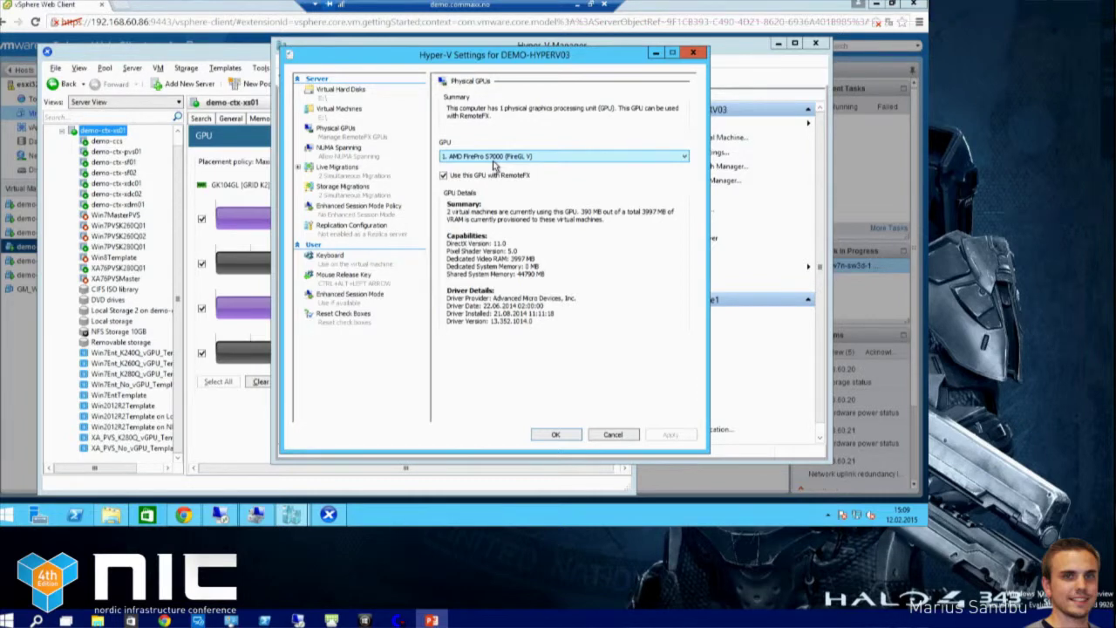
left_click(555, 435)
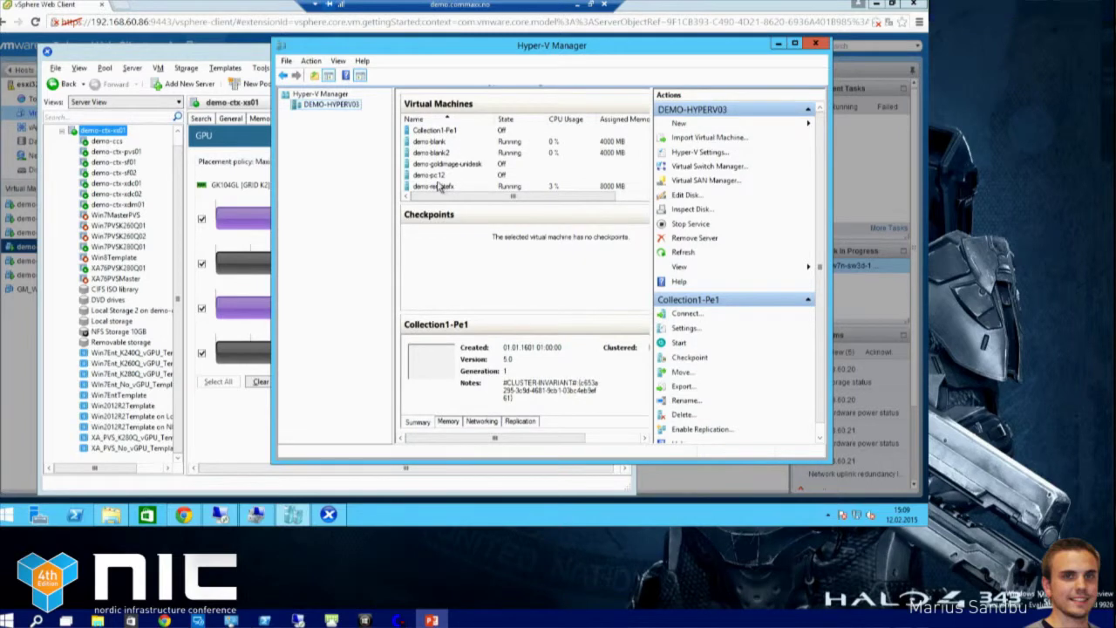
Inspect the RemoteFX 3D Video Adapter settings of the demo-remotefx virtual machine and close them without changes
left_click(438, 186)
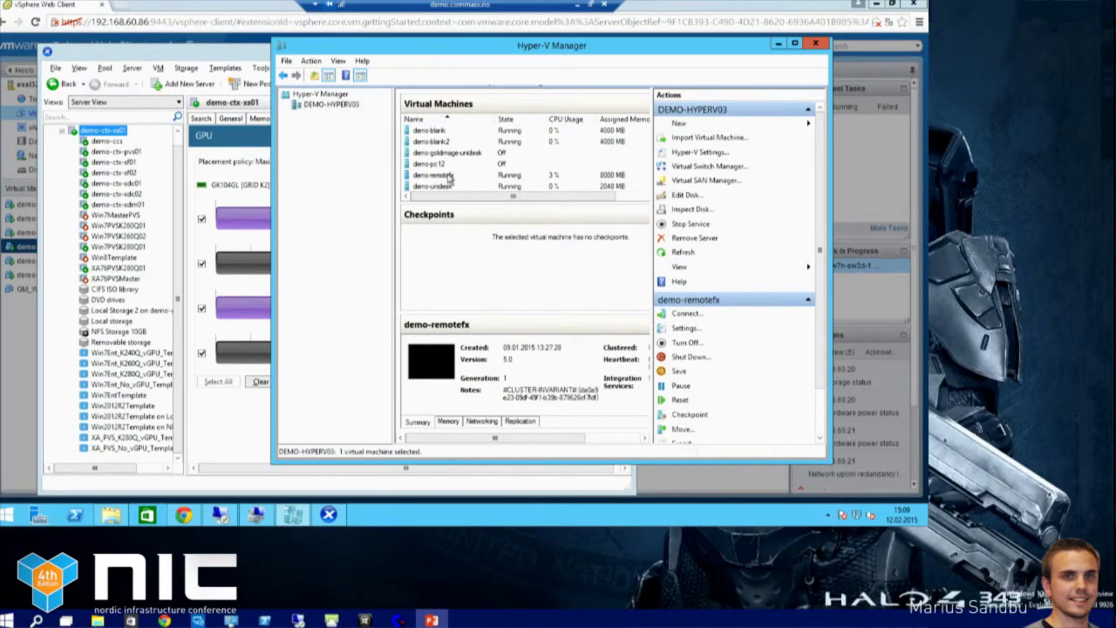
right_click(449, 177)
left_click(488, 198)
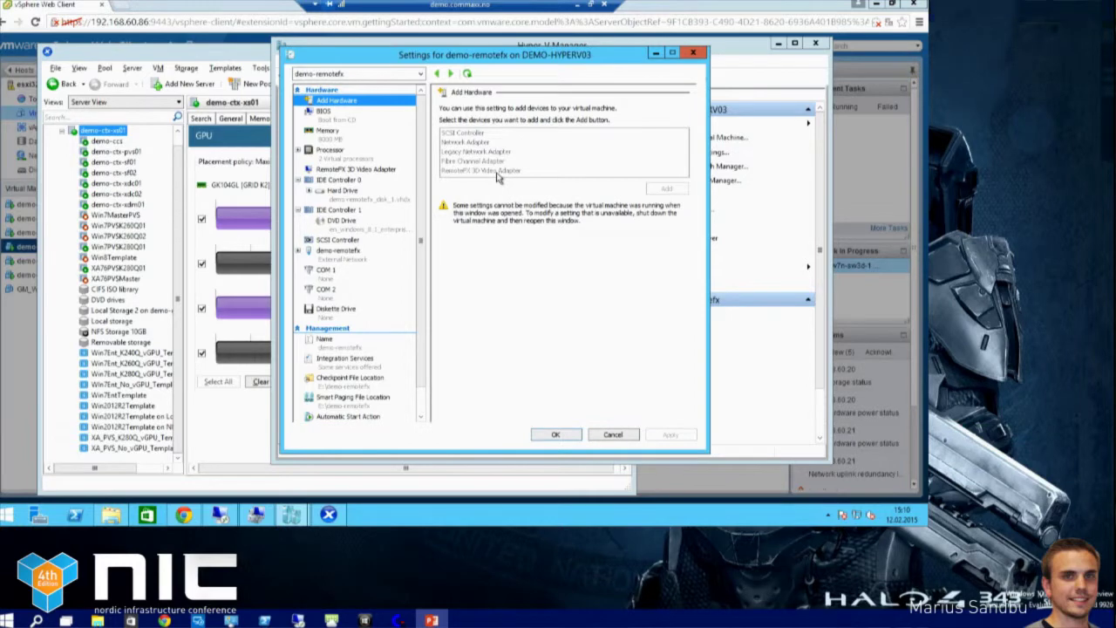
key("Down")
key("Down")
key("Down")
key("Down")
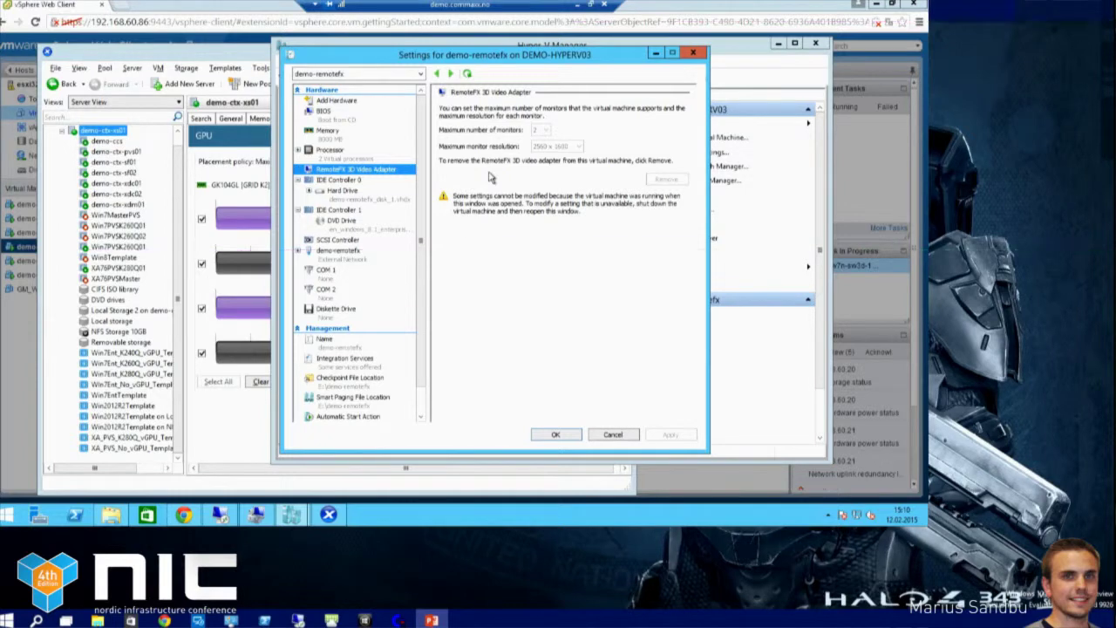
left_click(692, 53)
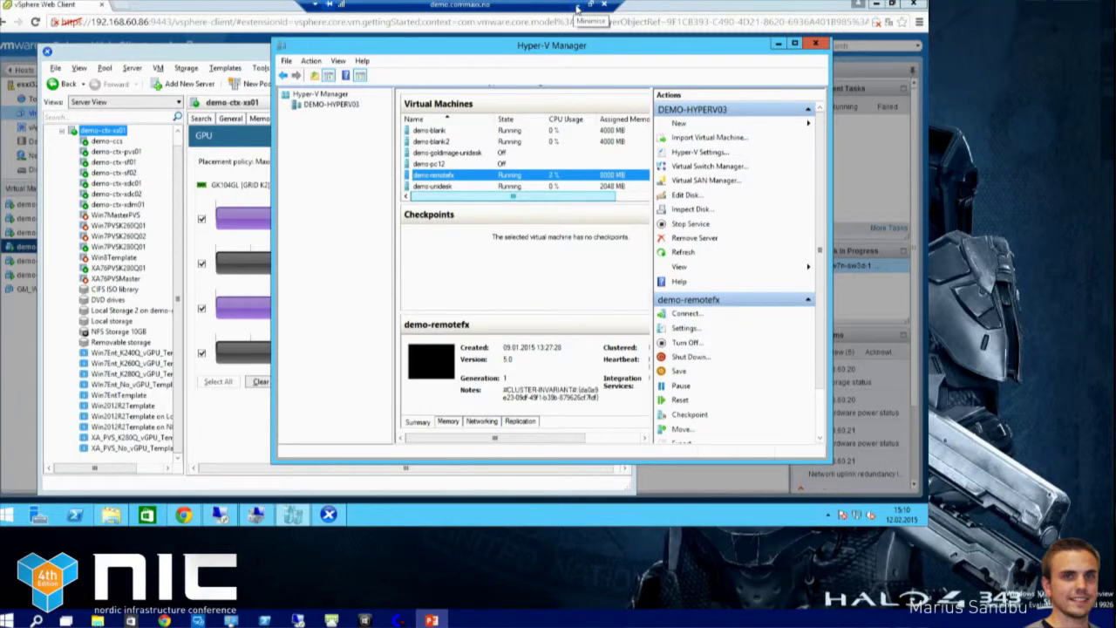
Return to the Windows 8.1 remote session, quit the Valley Benchmark and minimize the session
left_click(577, 8)
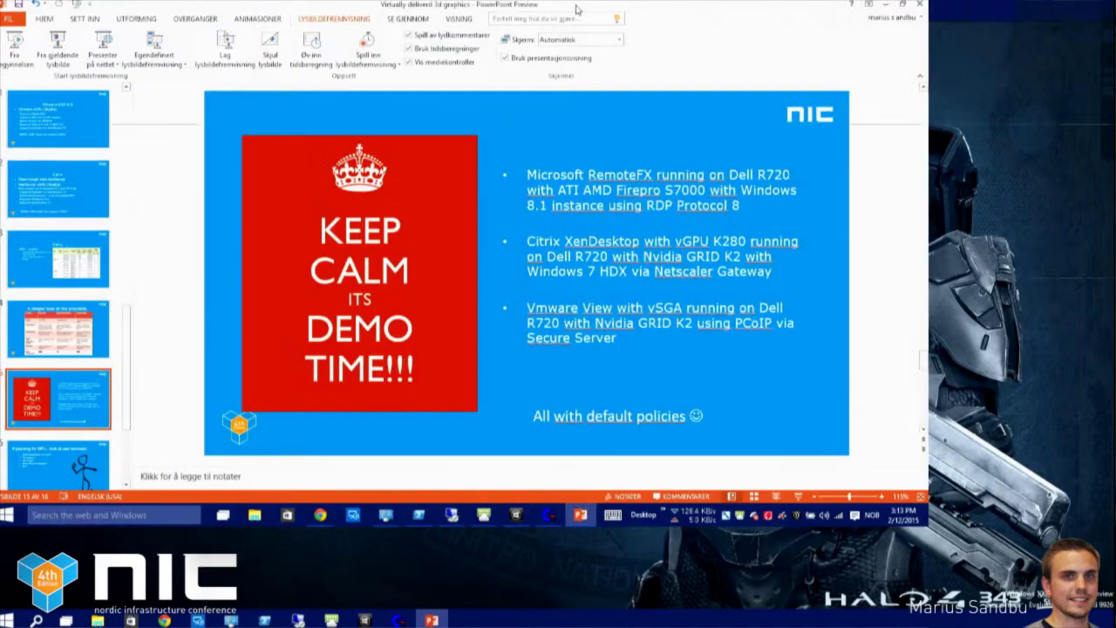
mouse_move(451, 514)
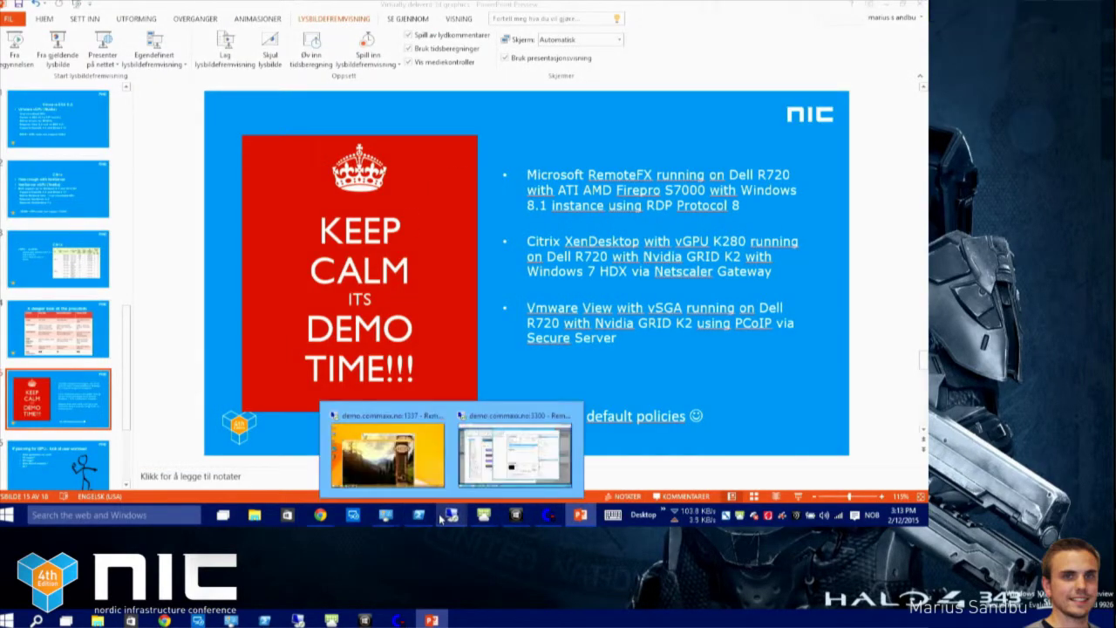
left_click(390, 436)
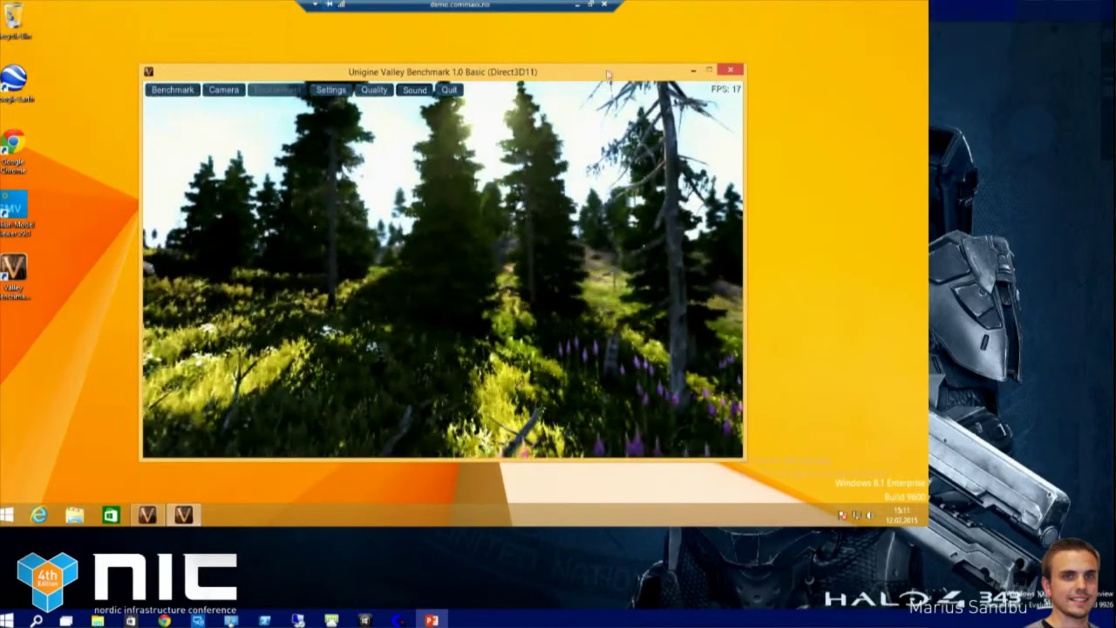
left_click(447, 92)
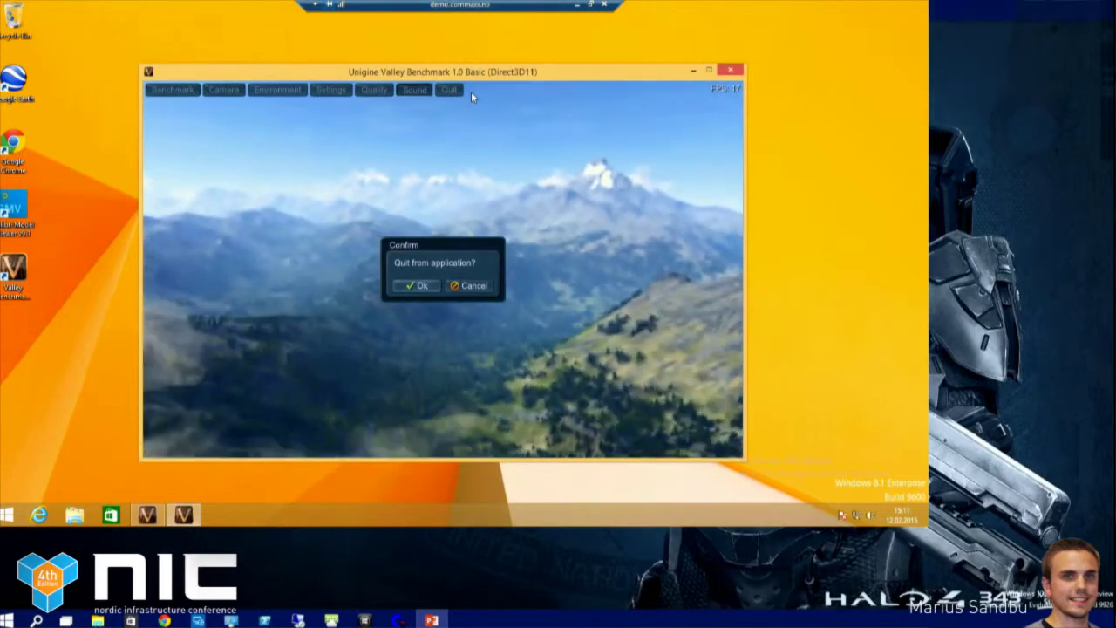
left_click(416, 293)
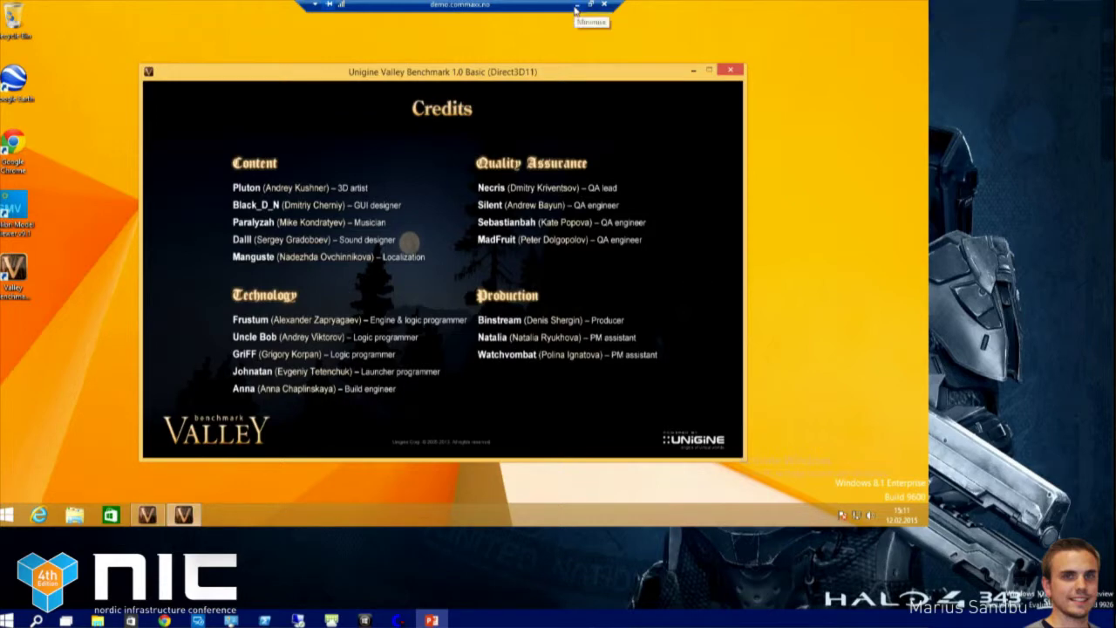
left_click(576, 7)
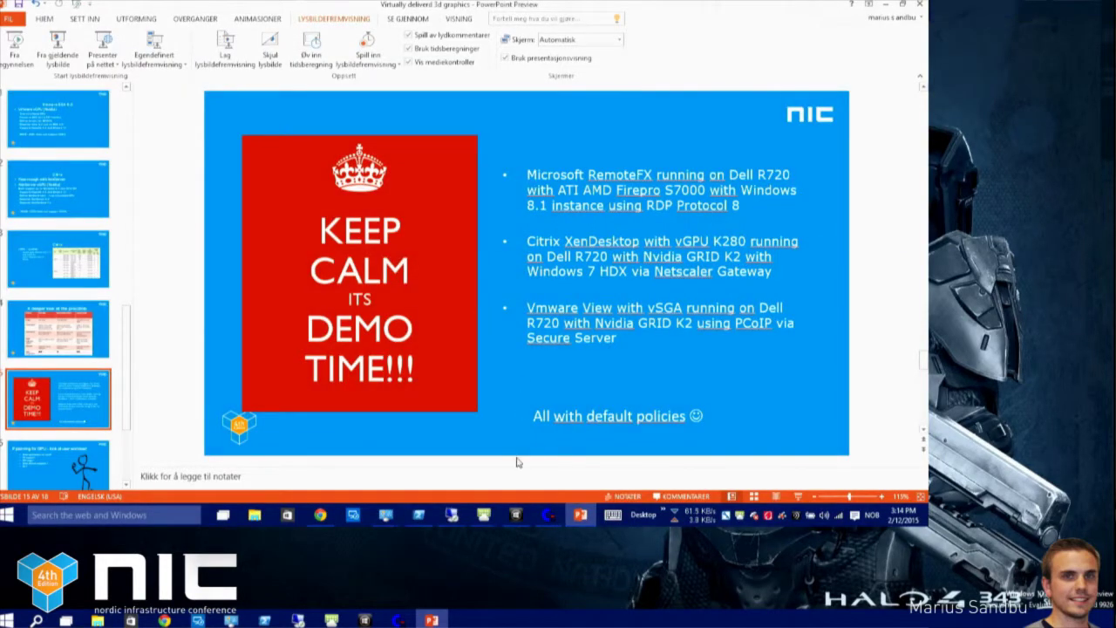
Switch to the Delt GPU desktop in VMware Horizon Client and unlock it with the account password
mouse_move(484, 514)
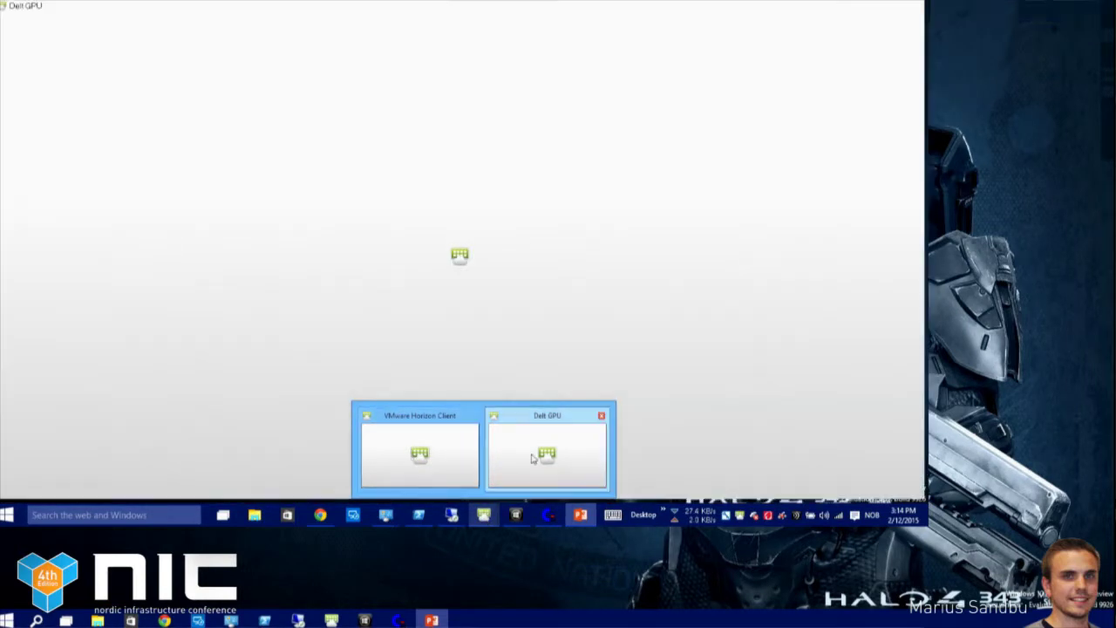
left_click(530, 457)
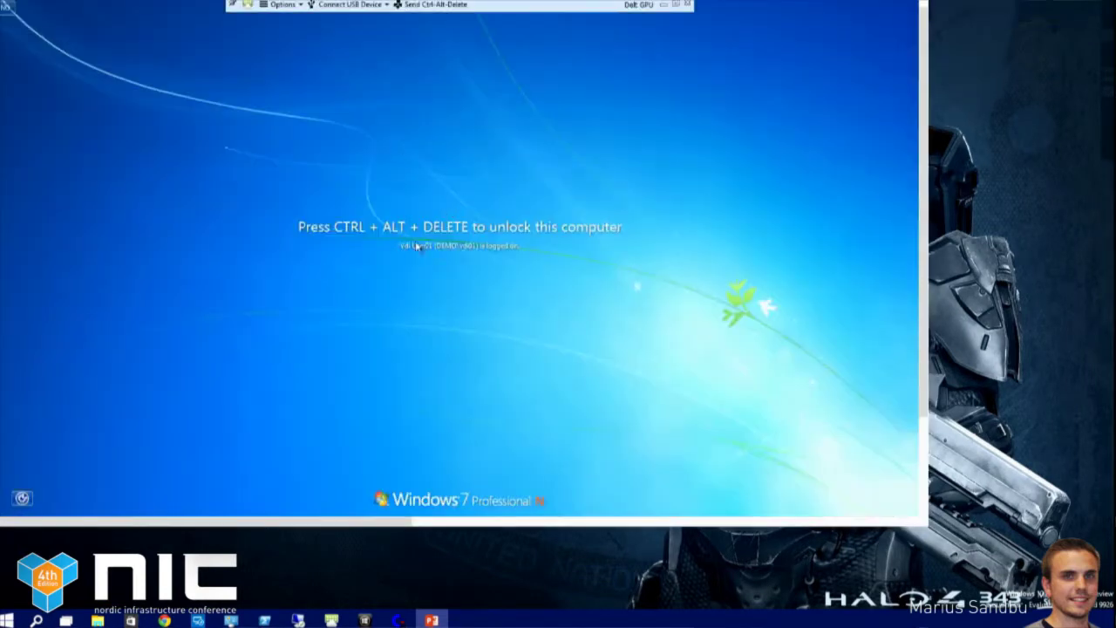
left_click(435, 5)
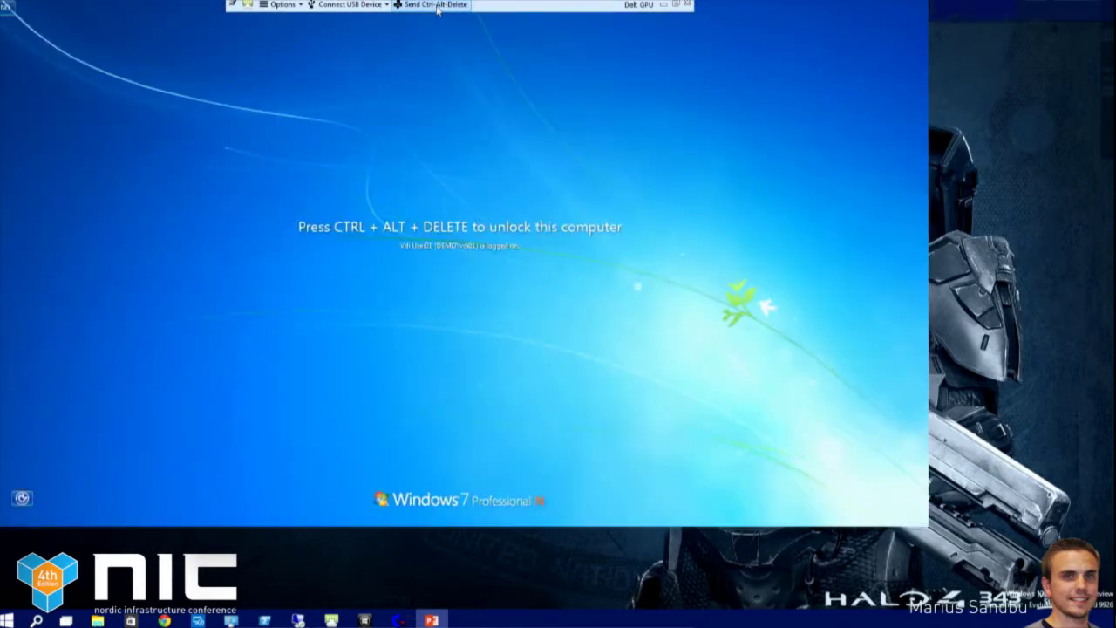
left_click(459, 305)
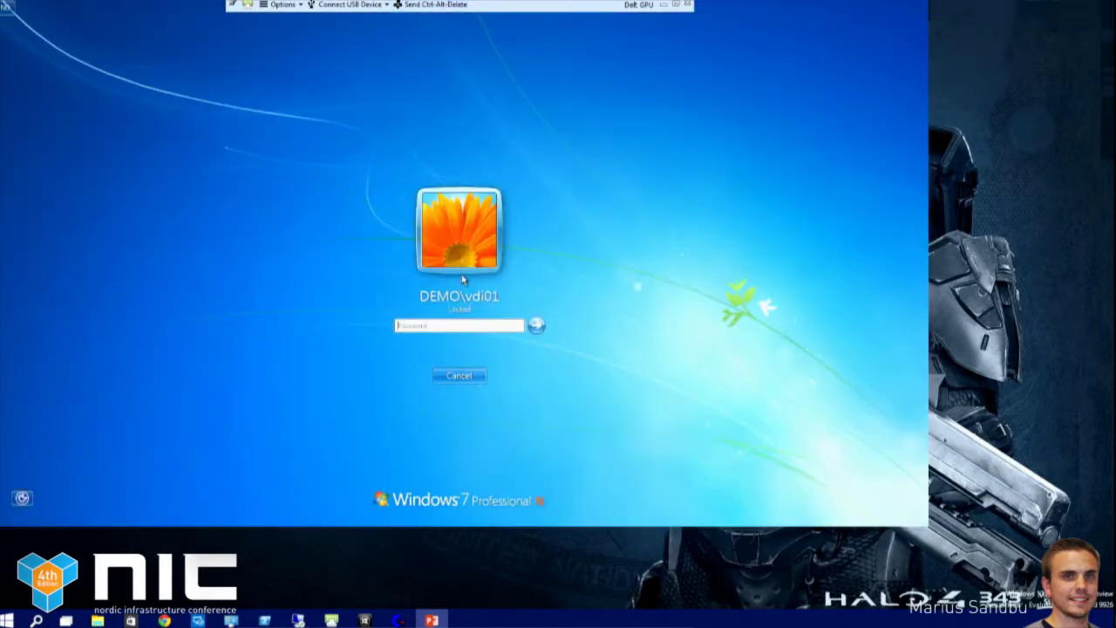
type("********")
key("Return")
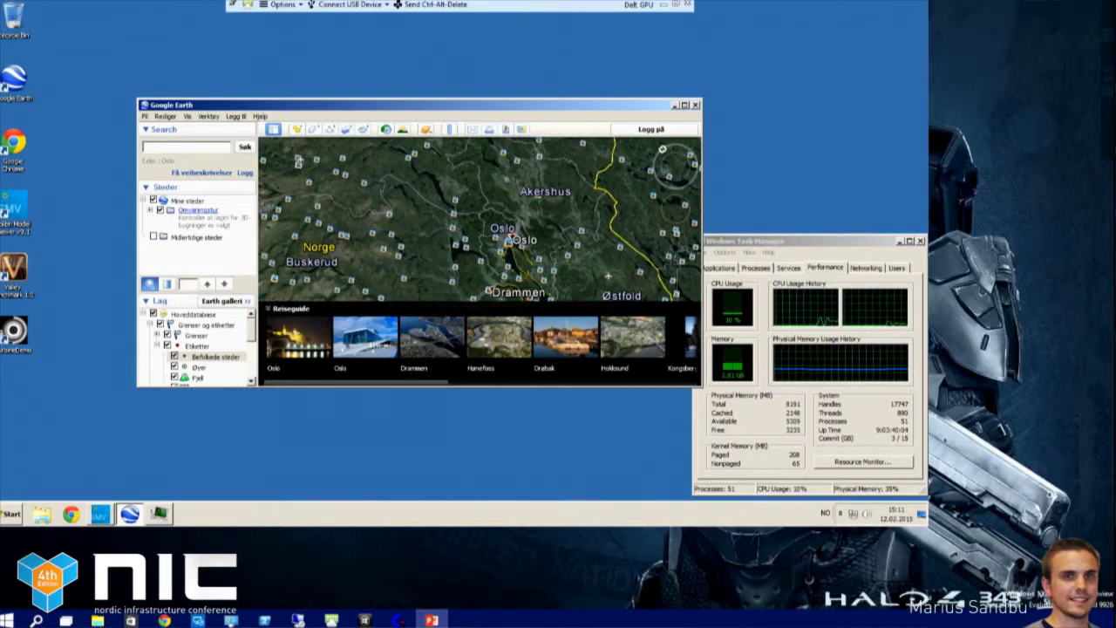
Open Computer Management on the Windows 7 desktop and examine the display adapter in Device Manager
left_click(10, 513)
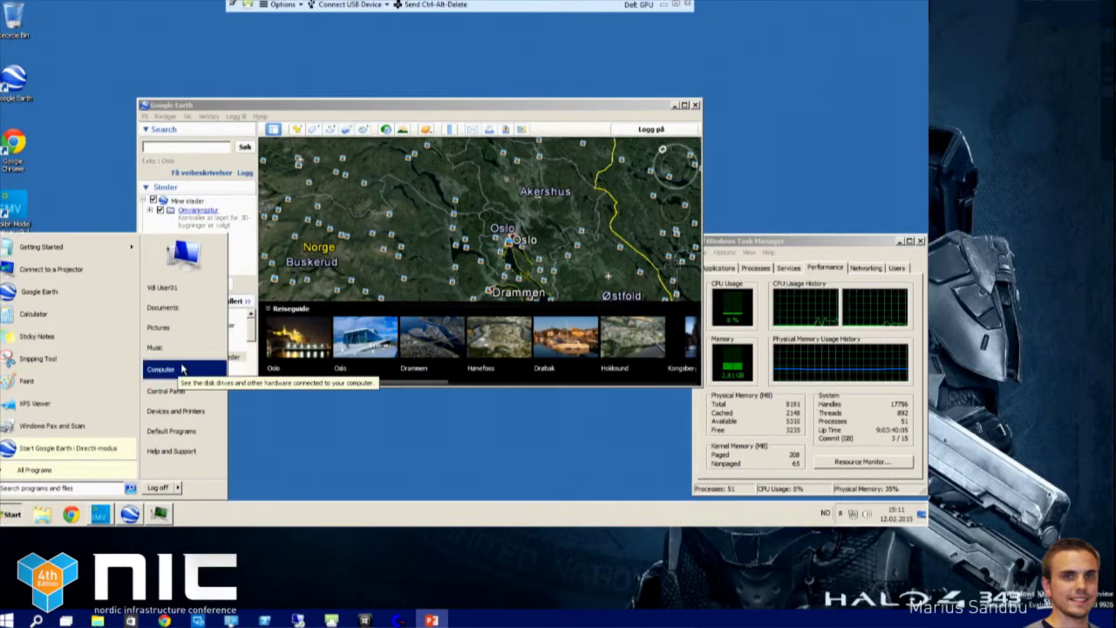
right_click(178, 367)
left_click(209, 387)
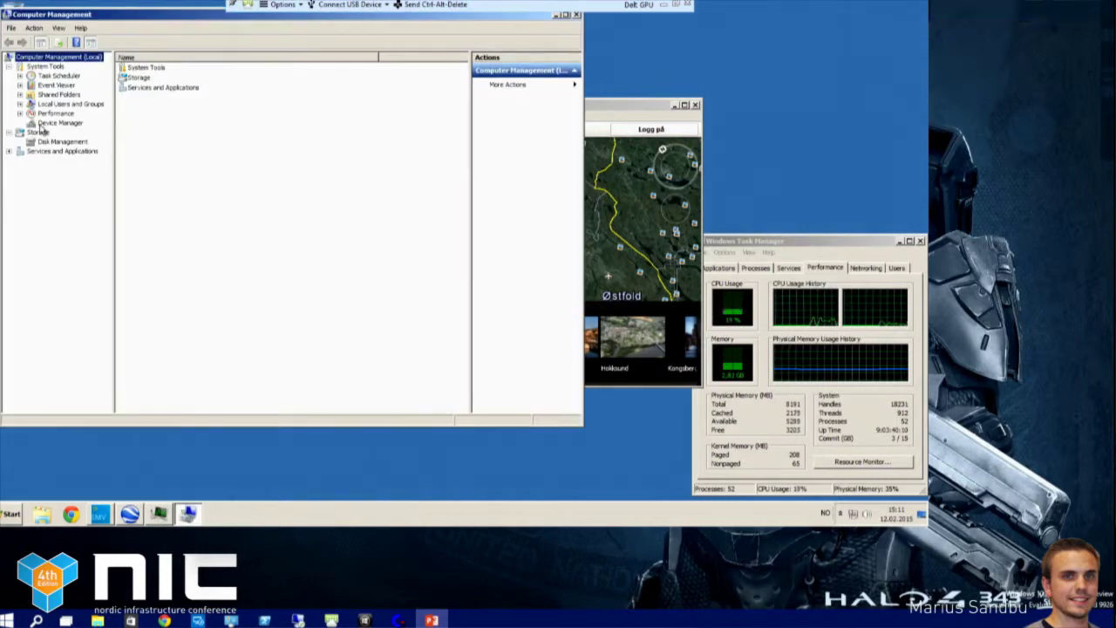
left_click(48, 122)
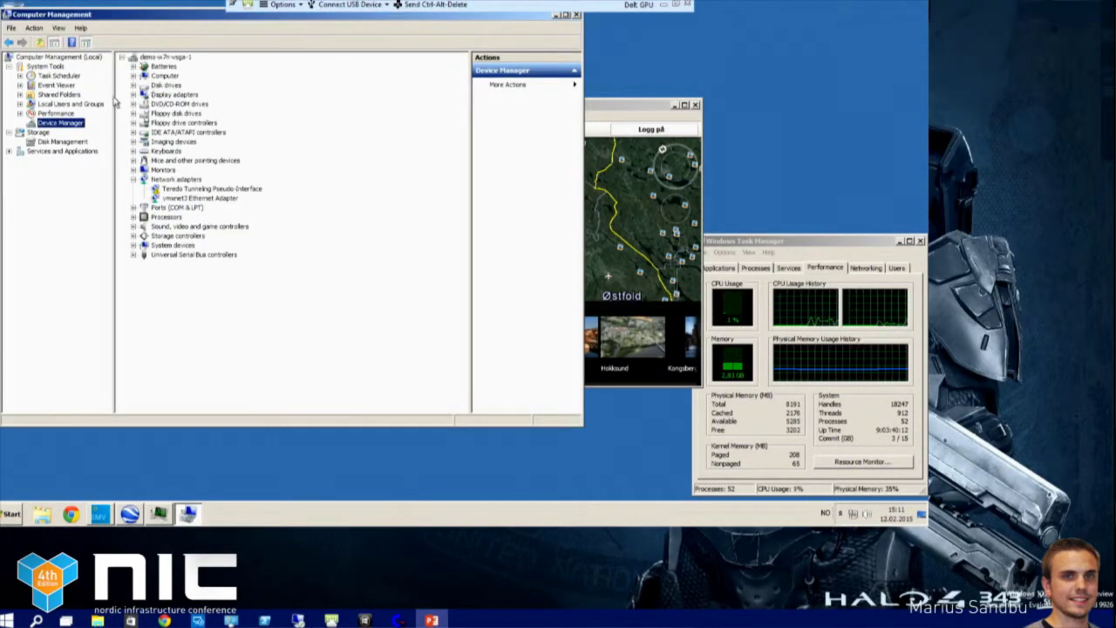
left_click(132, 96)
left_click(183, 104)
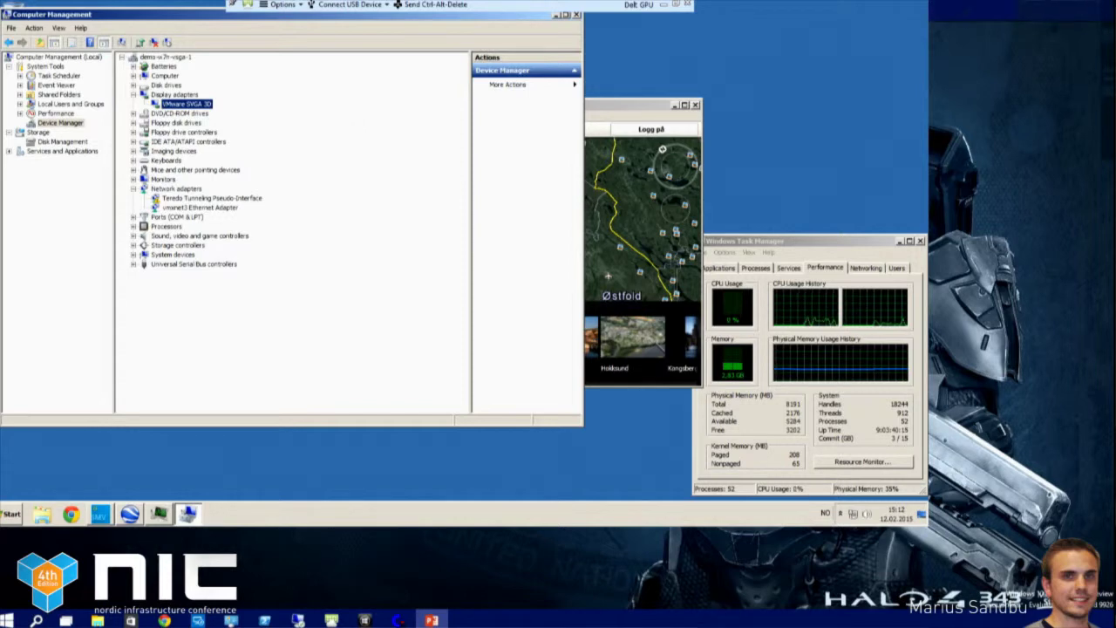
Run dxdiag, examine the display device, driver and DirectX features, and close the diagnostic tool
left_click(15, 507)
type("dxdiag")
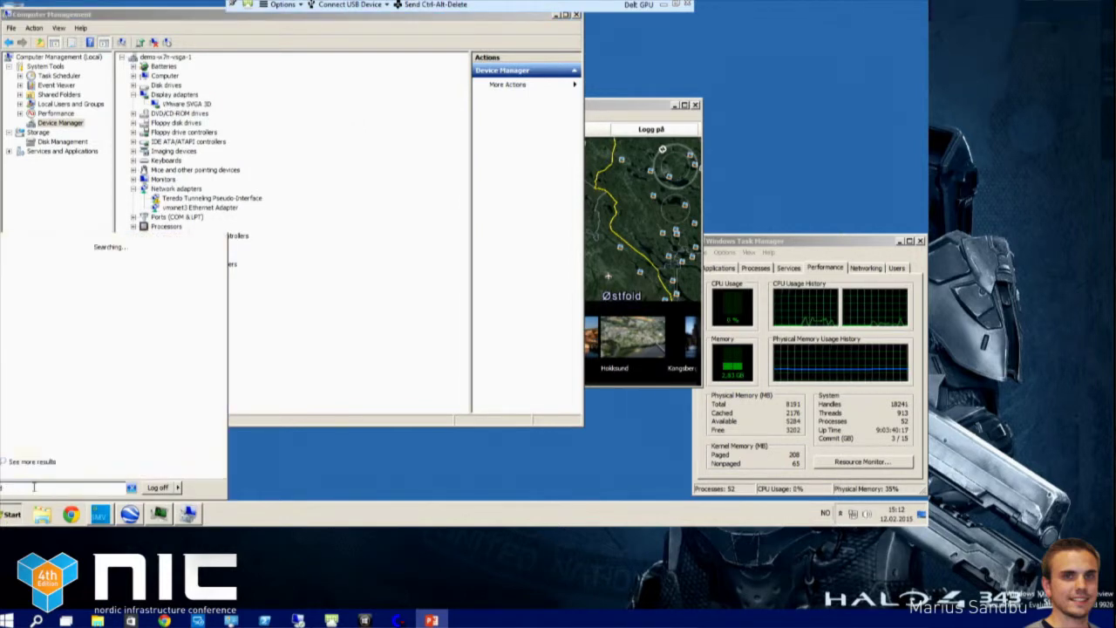
left_click(19, 257)
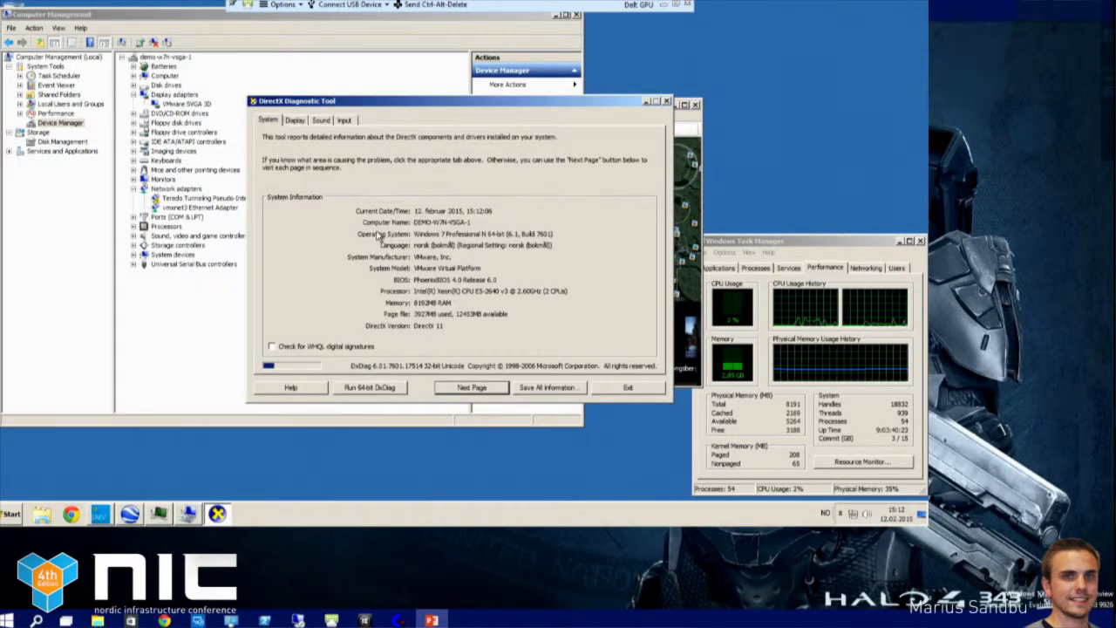
left_click(296, 120)
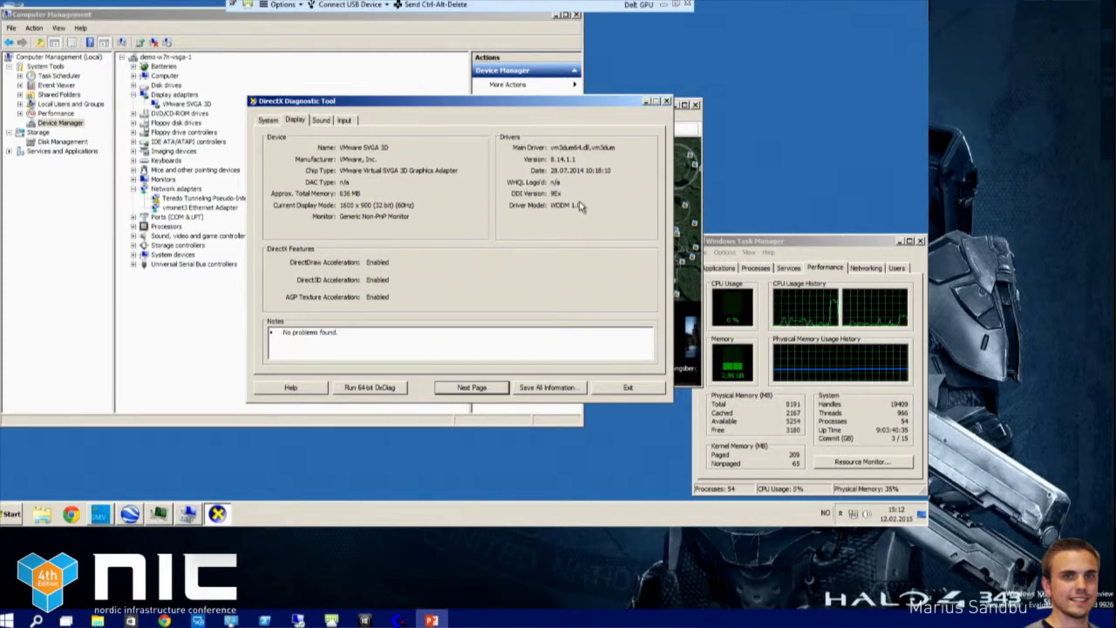
left_click(666, 102)
Close Computer Management and Google Earth, leaving Task Manager open on the remote desktop
left_click(641, 112)
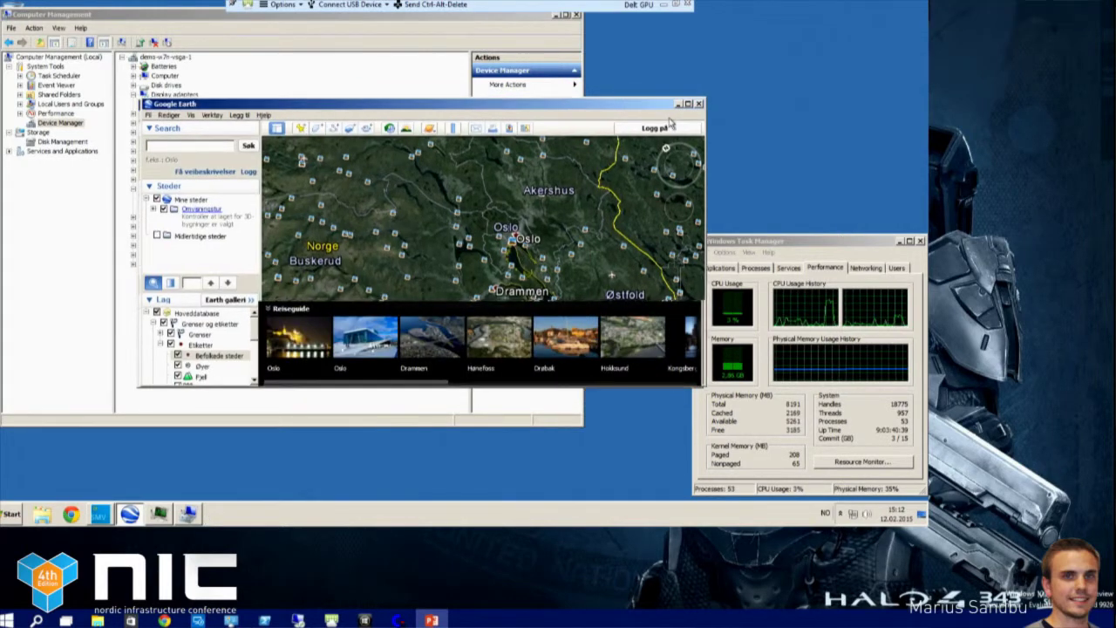
left_click(575, 15)
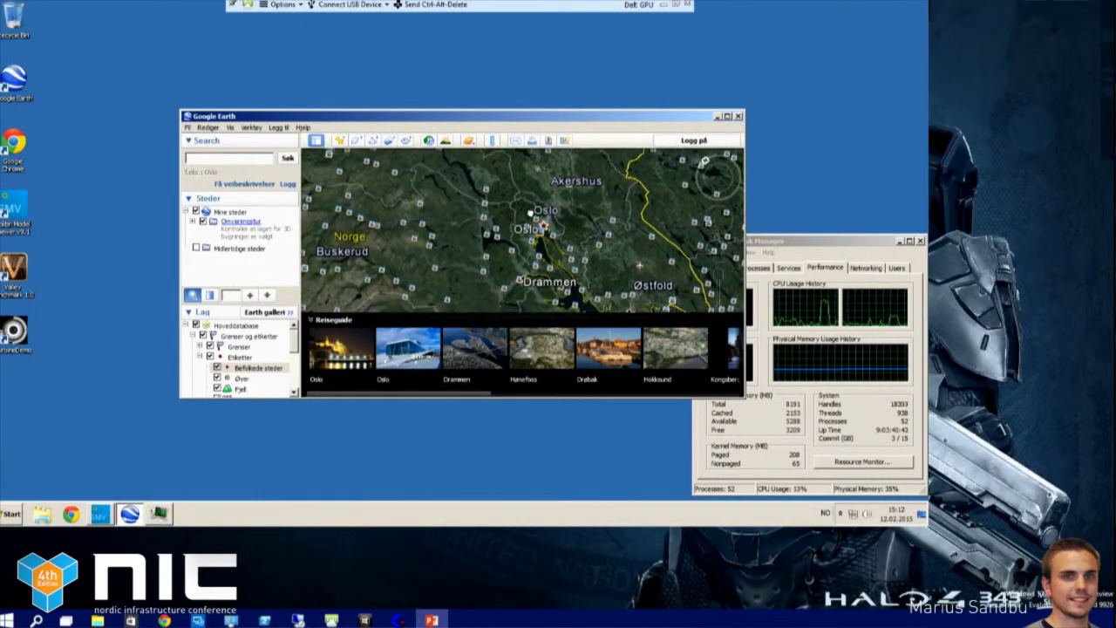
left_click(738, 117)
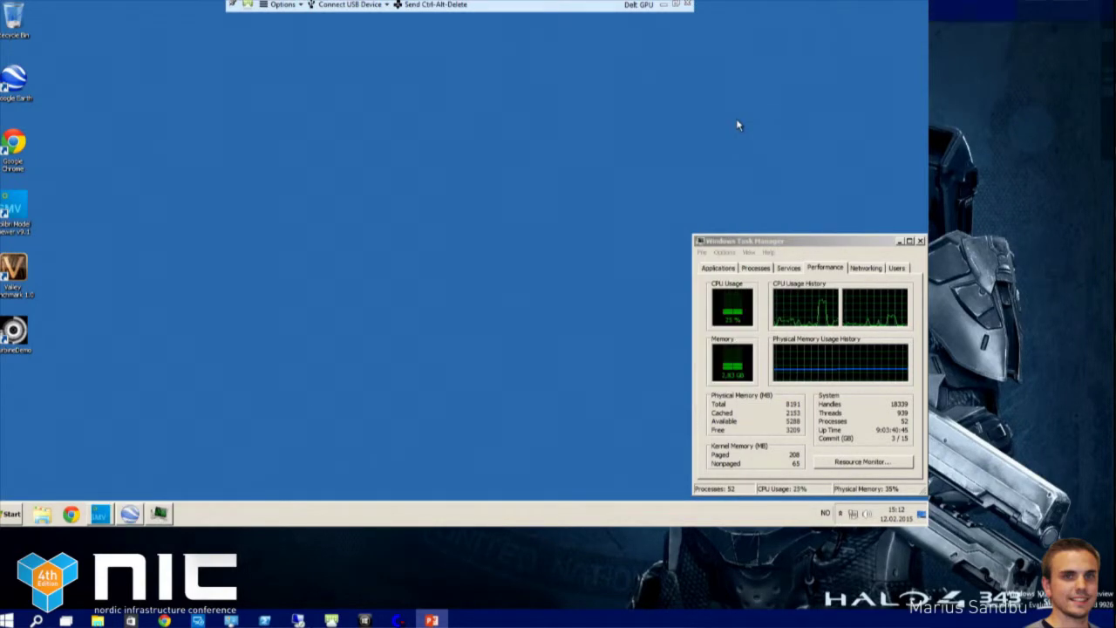
Launch the Unigine Valley Benchmark and set its API to DirectX 11
double_click(29, 276)
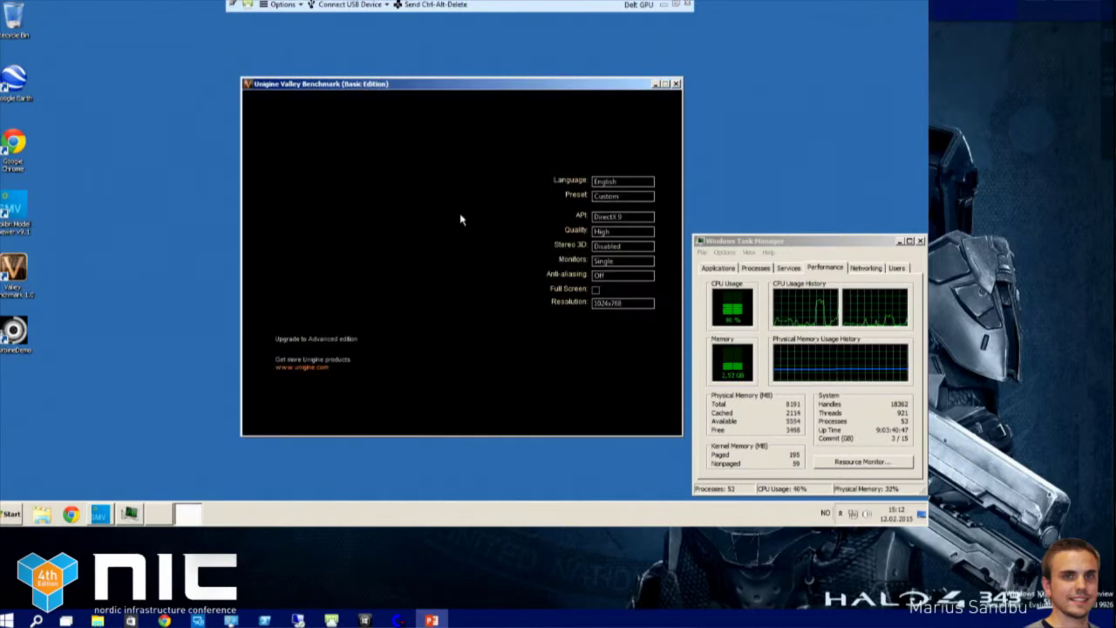
left_click(622, 216)
left_click(620, 226)
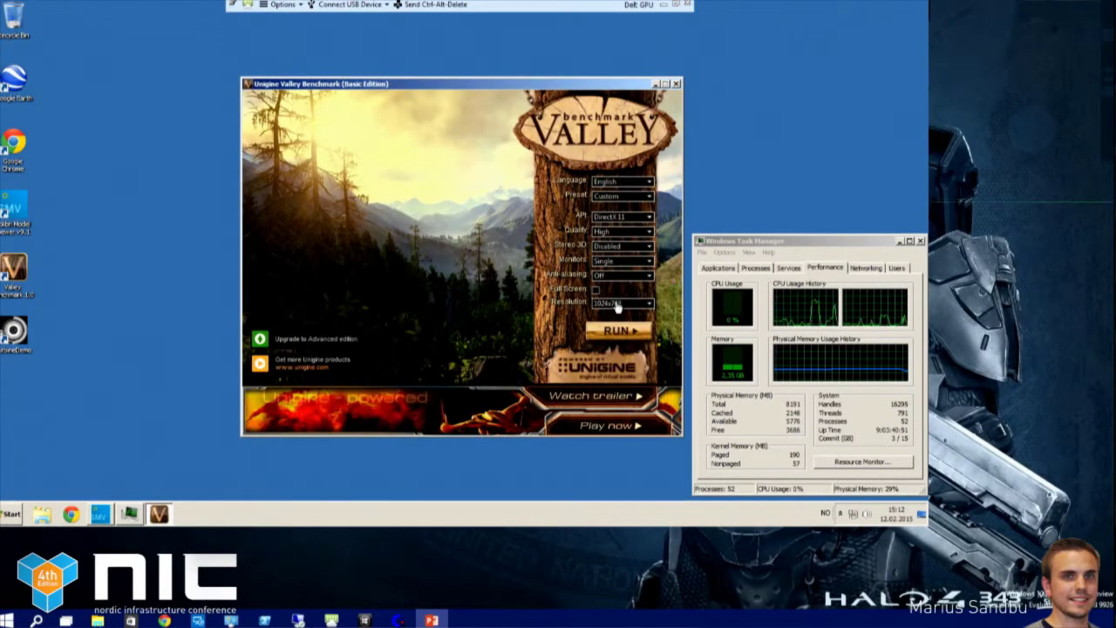
Set the Valley Benchmark API to DirectX 9 and run the benchmark
left_click(621, 217)
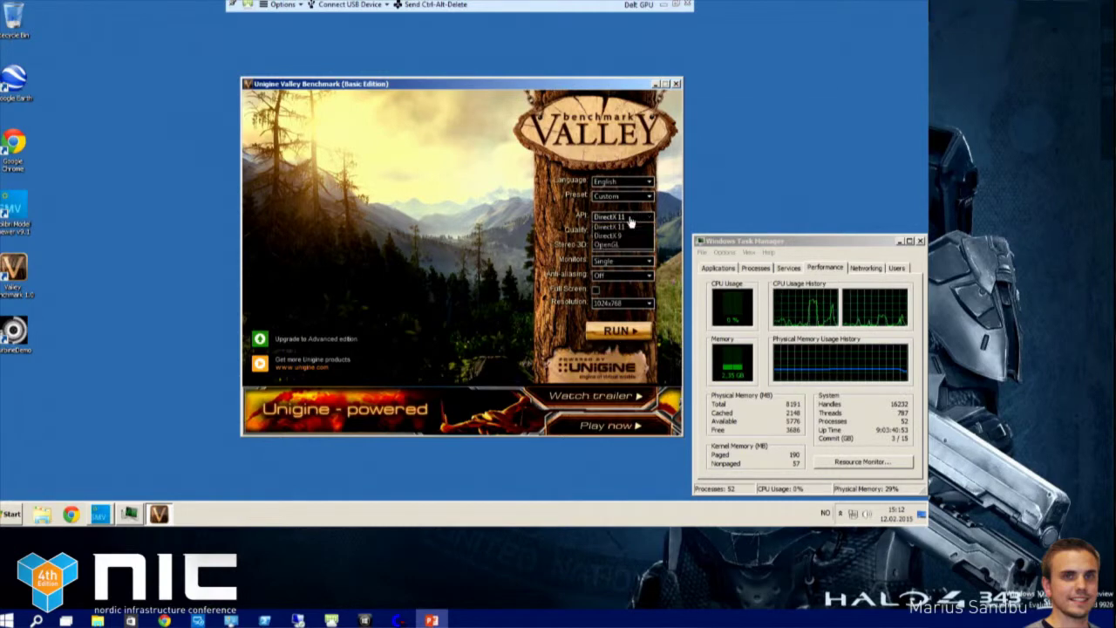
left_click(615, 227)
left_click(618, 330)
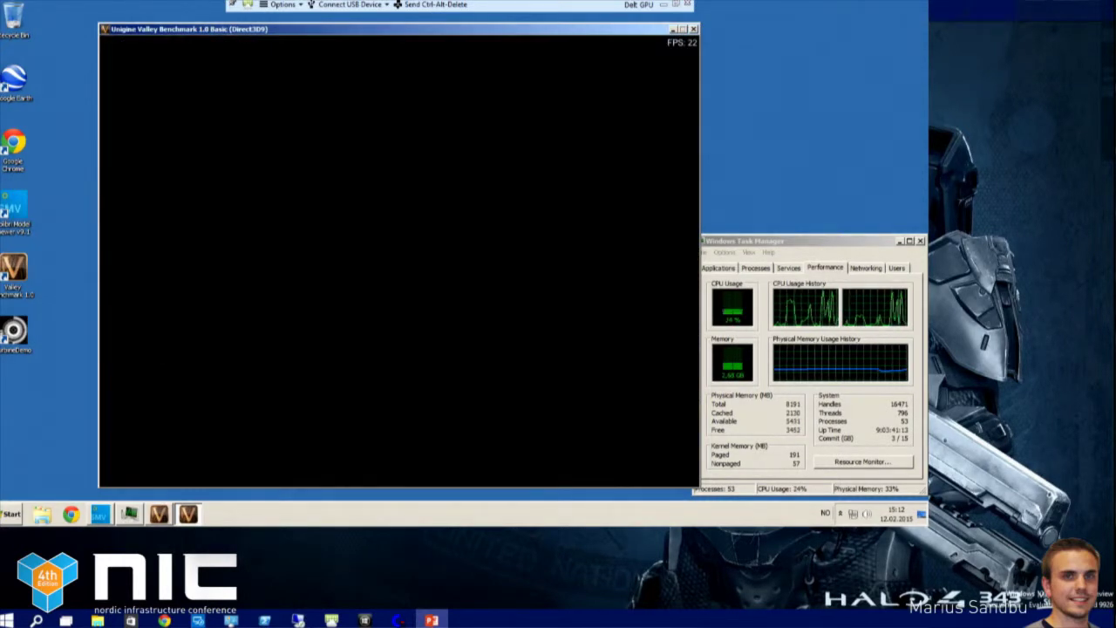
Switch to the remote management server, bring up the vSphere Web Client and cancel the open settings of demo-w7n-sw3d-1
key("Escape")
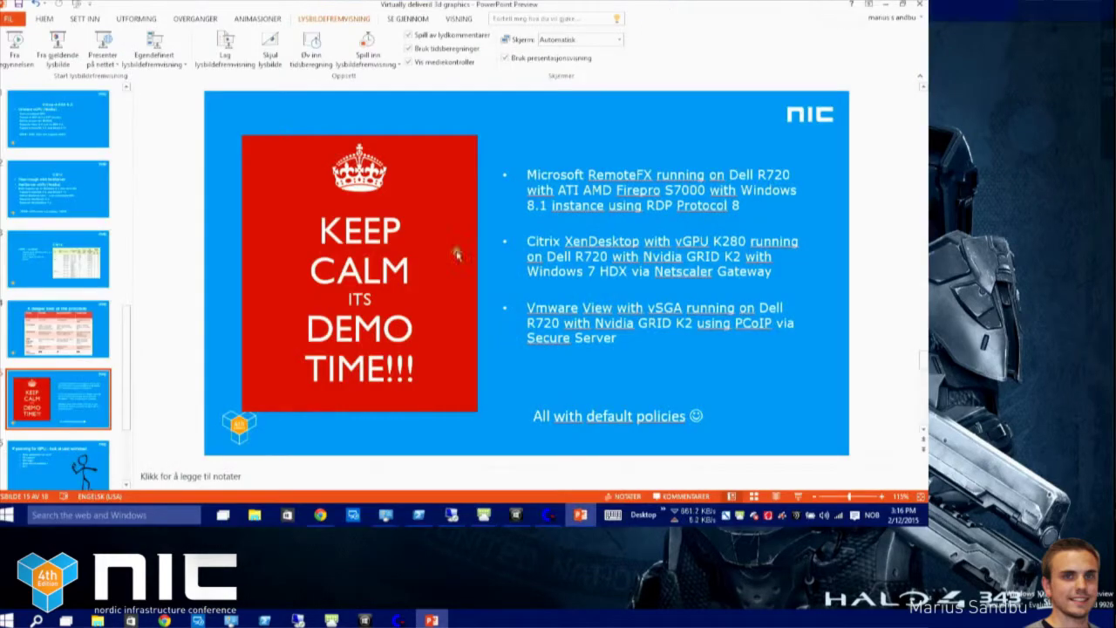
mouse_move(451, 515)
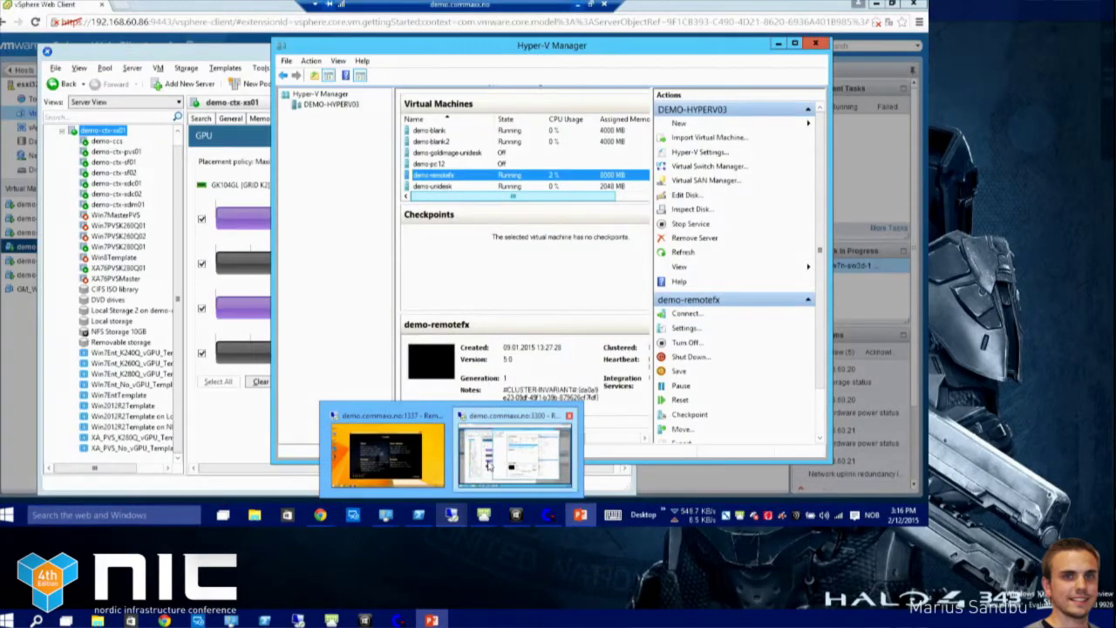
left_click(489, 466)
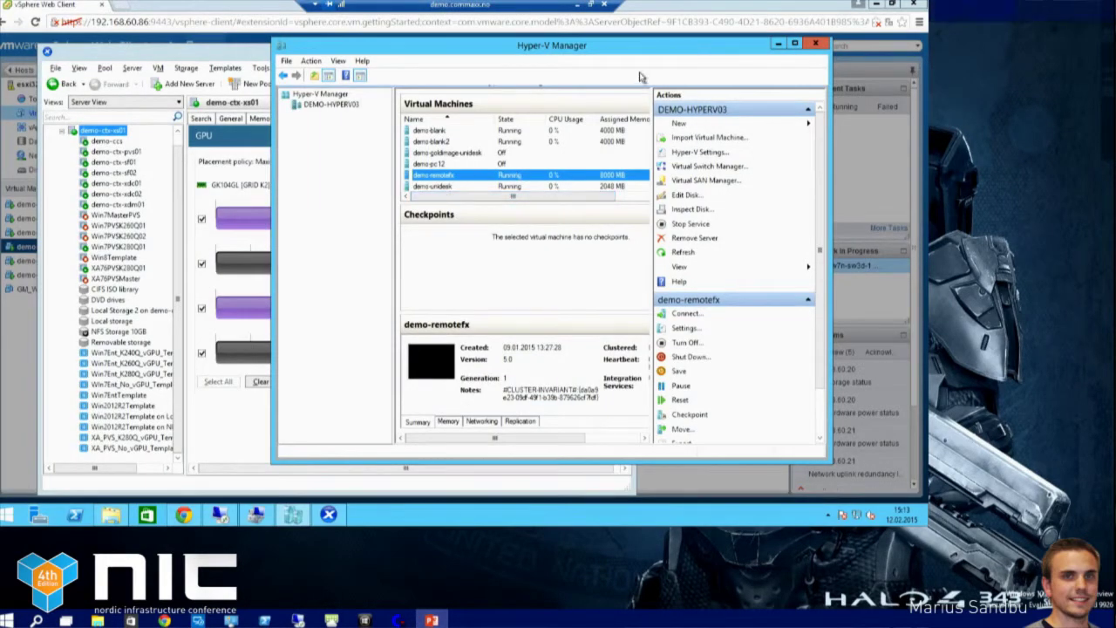
left_click(685, 7)
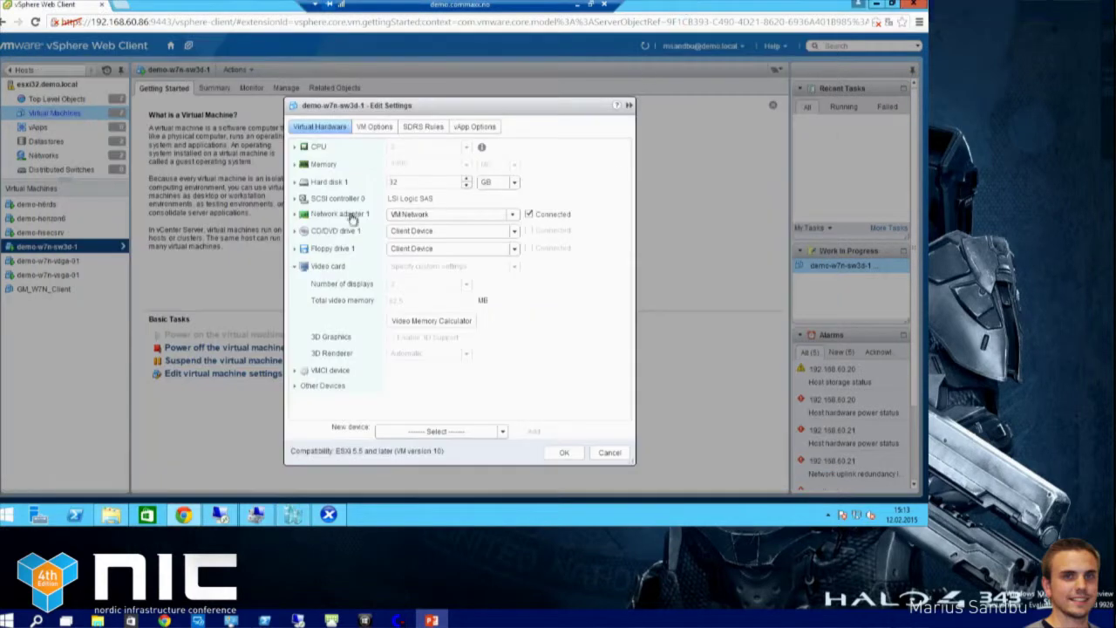
left_click(609, 452)
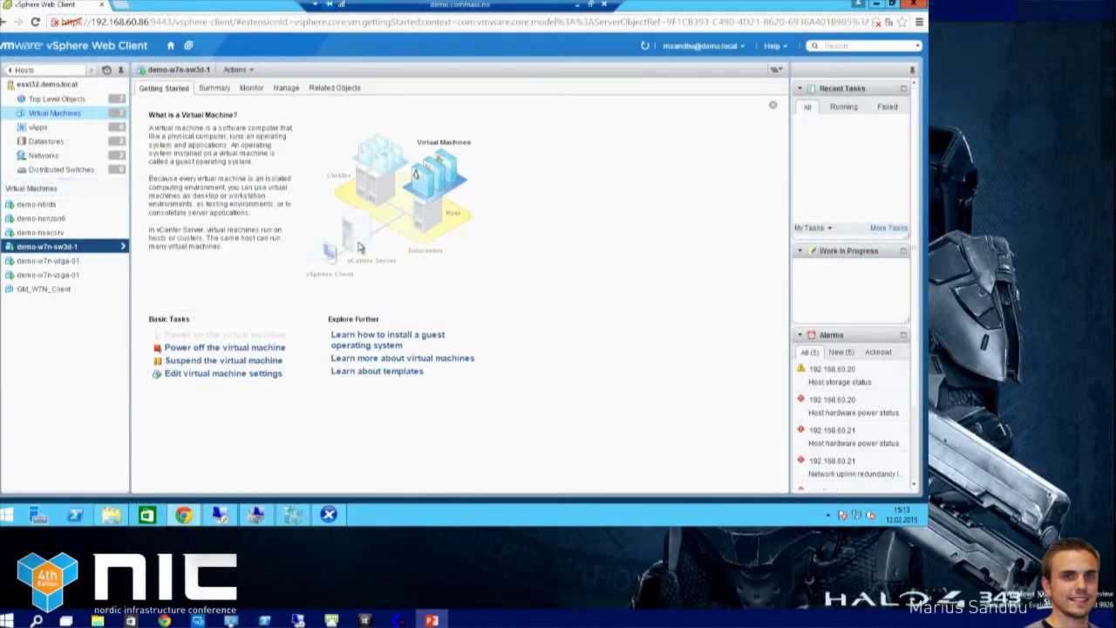
Examine the video card settings of the demo-w7n-sw3d-1 virtual machine and close them without changes
right_click(52, 249)
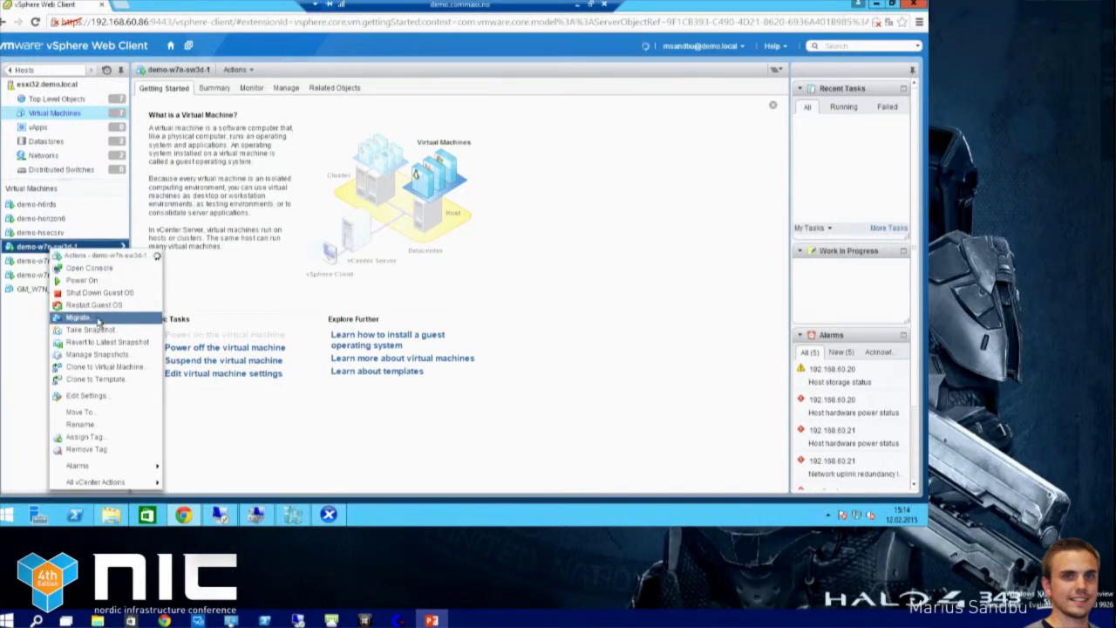
left_click(103, 397)
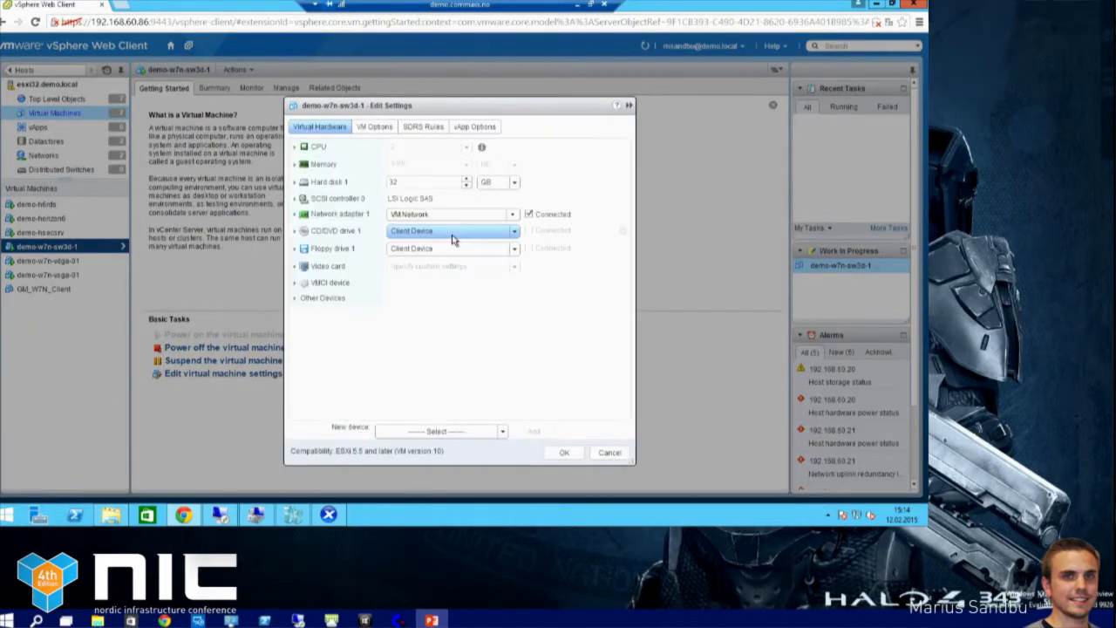
left_click(294, 267)
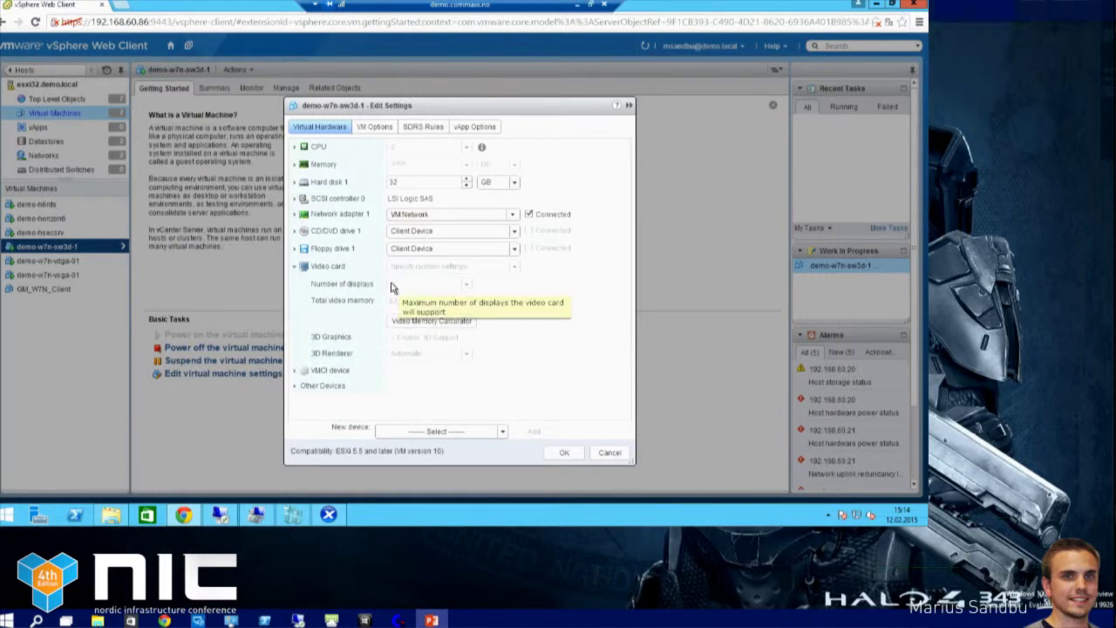
left_click(609, 452)
Examine the video memory and 3D graphics settings of the demo-w7n-vsga-01 virtual machine and close them without changes
left_click(48, 276)
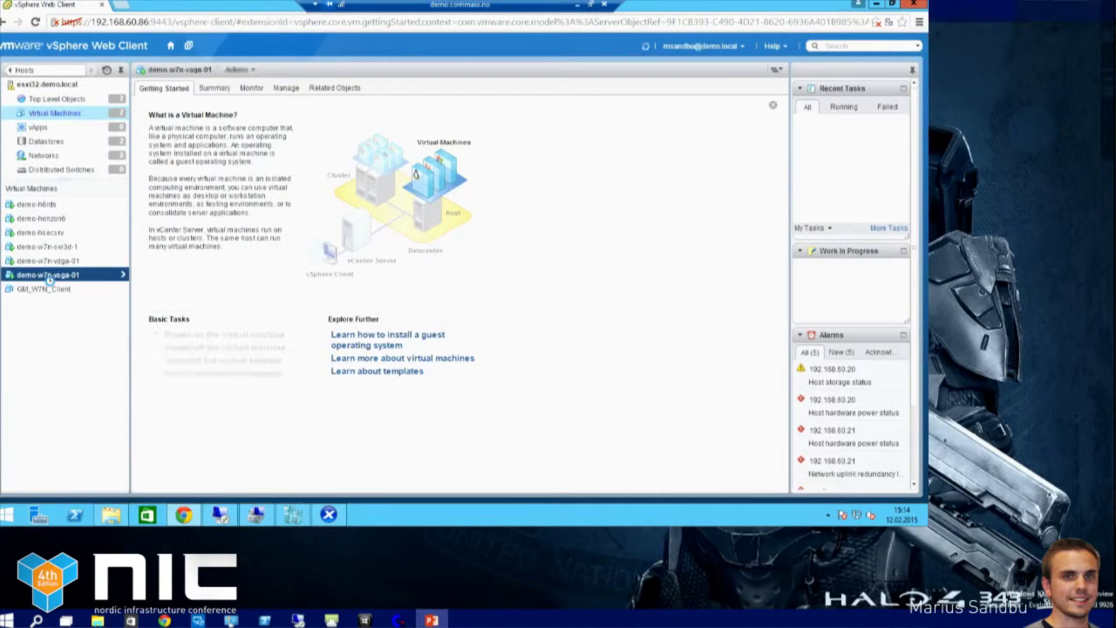
right_click(54, 277)
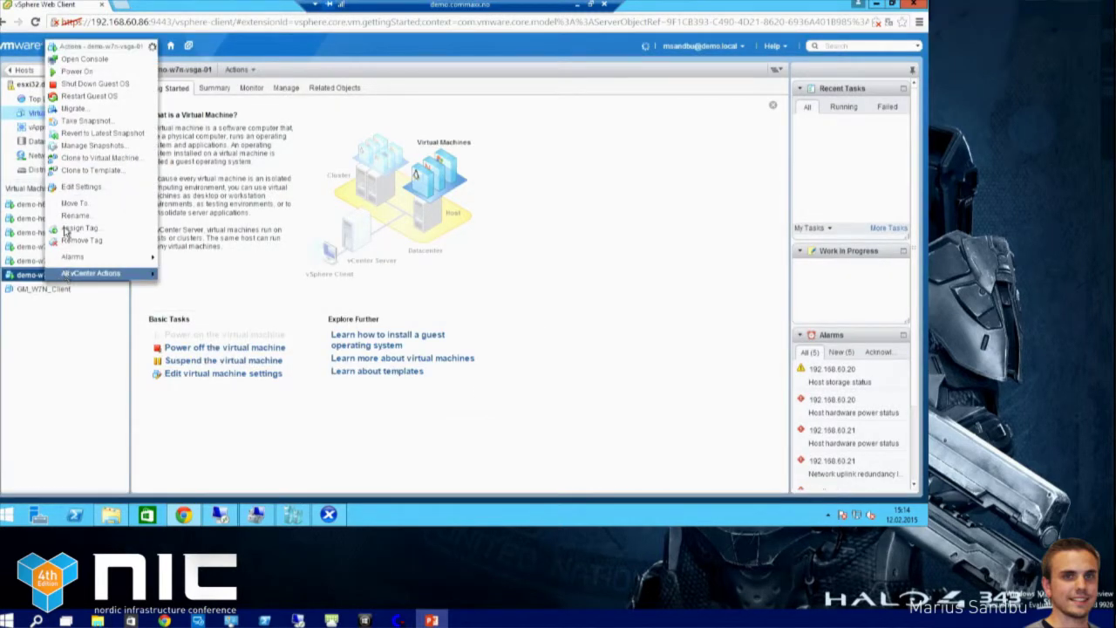
left_click(83, 186)
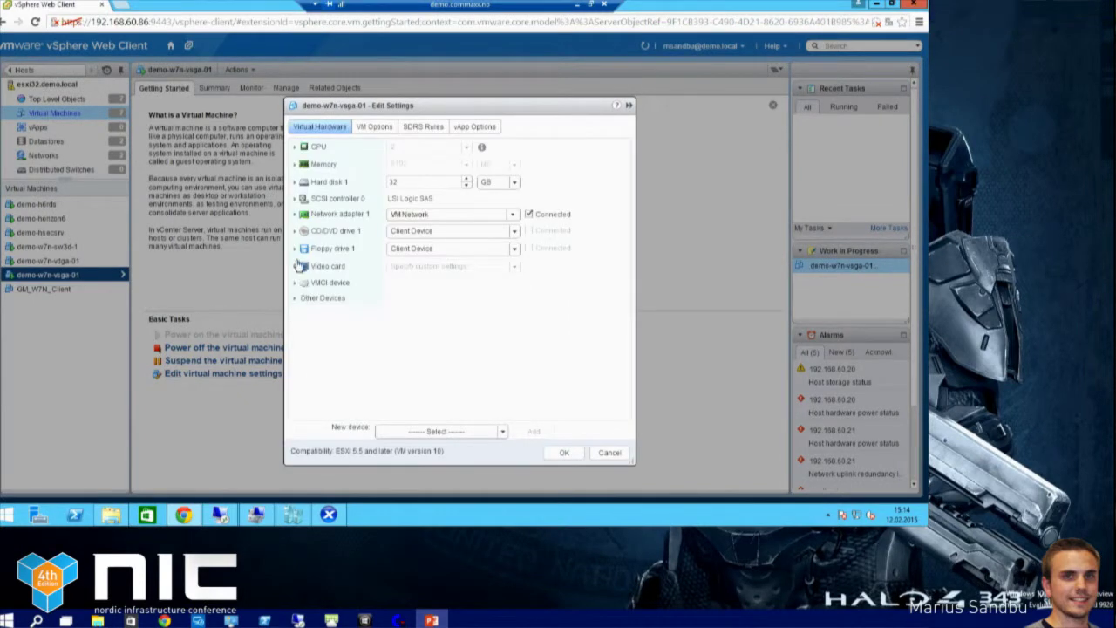
left_click(296, 266)
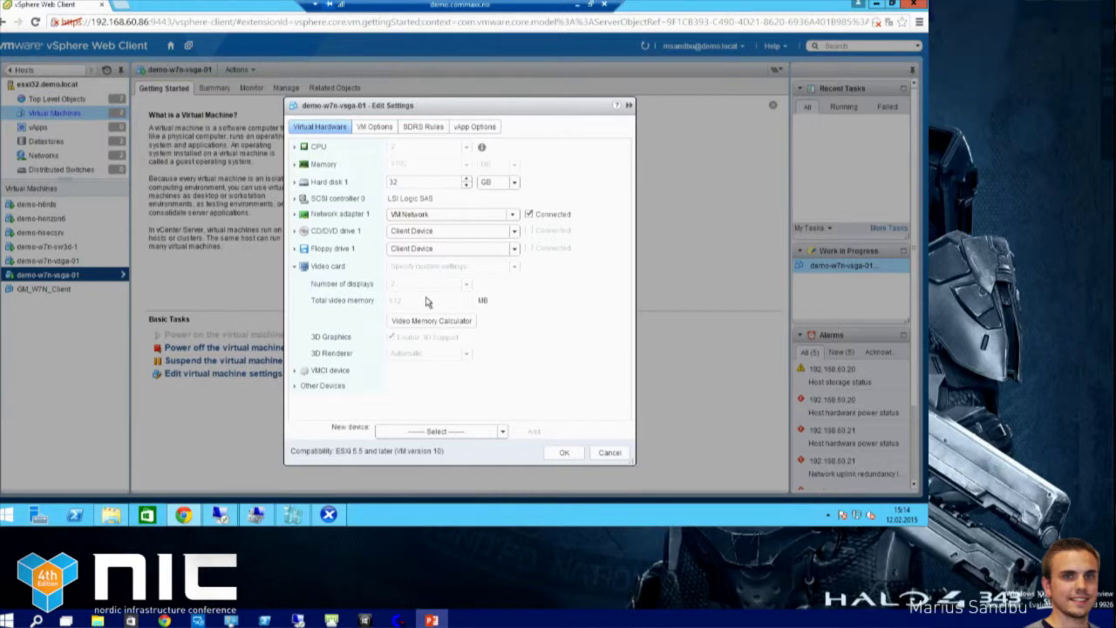
left_click(608, 453)
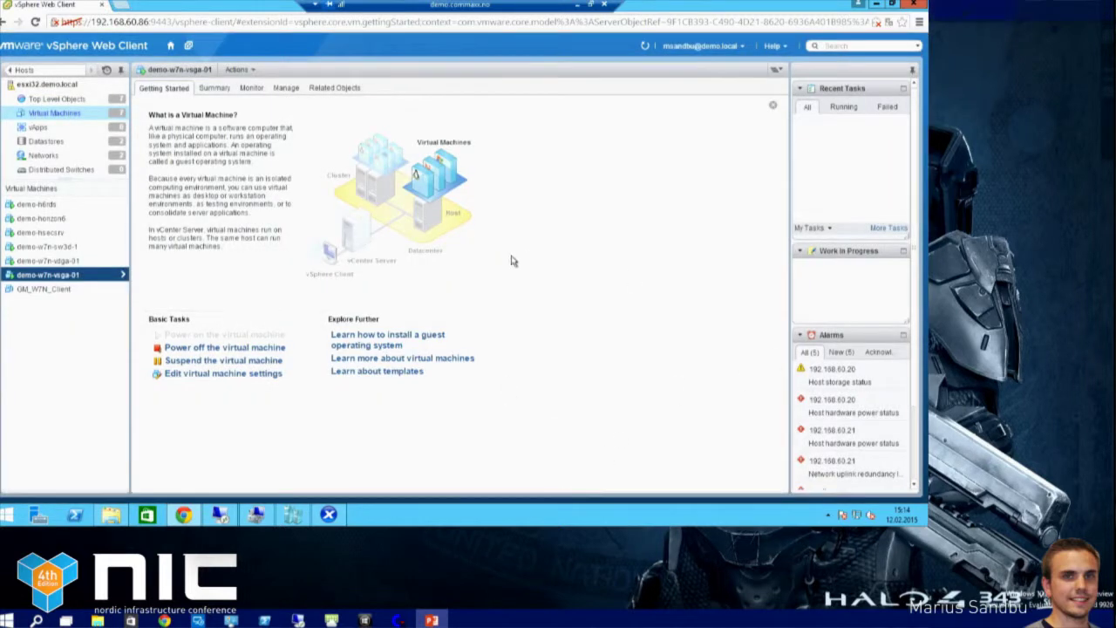
Leave the management server, return to the VMware Horizon desktop and quit the running Valley Benchmark
left_click(579, 6)
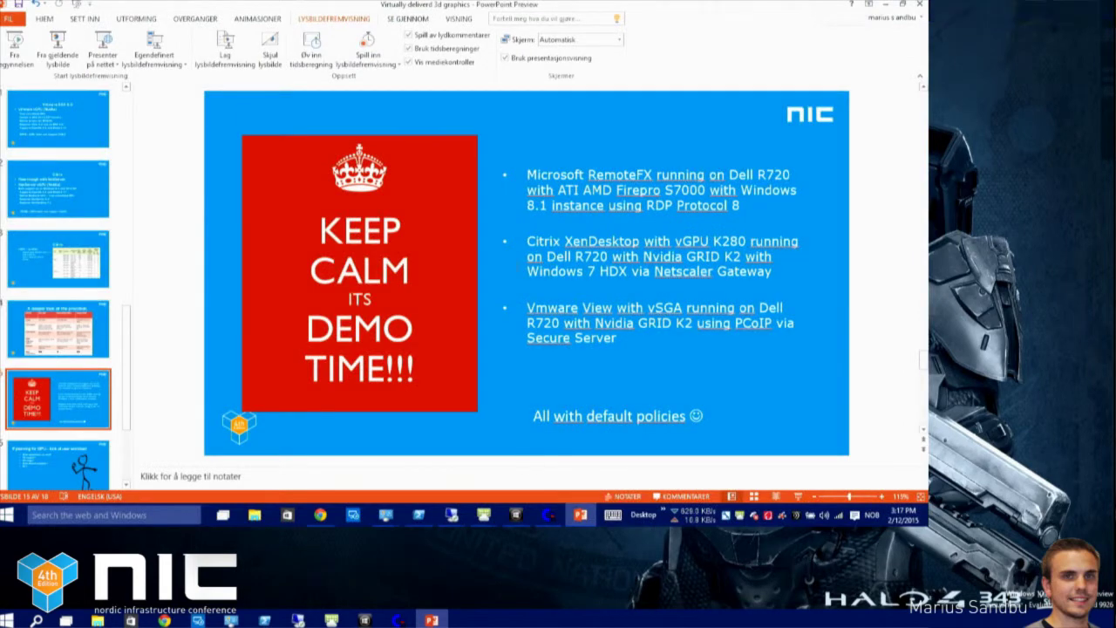
mouse_move(516, 521)
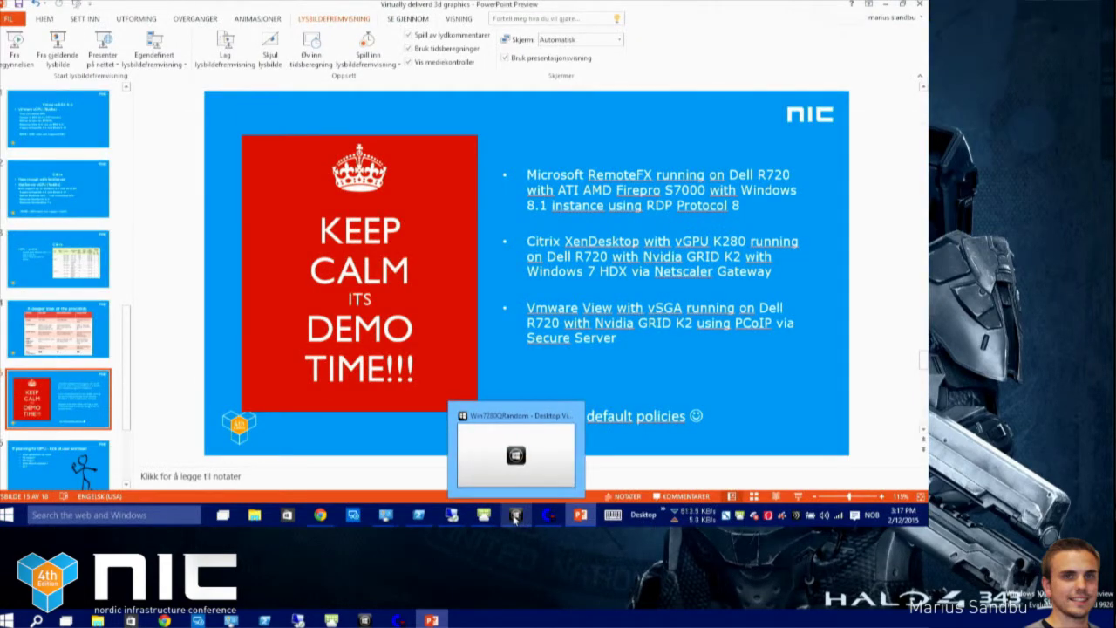
mouse_move(479, 523)
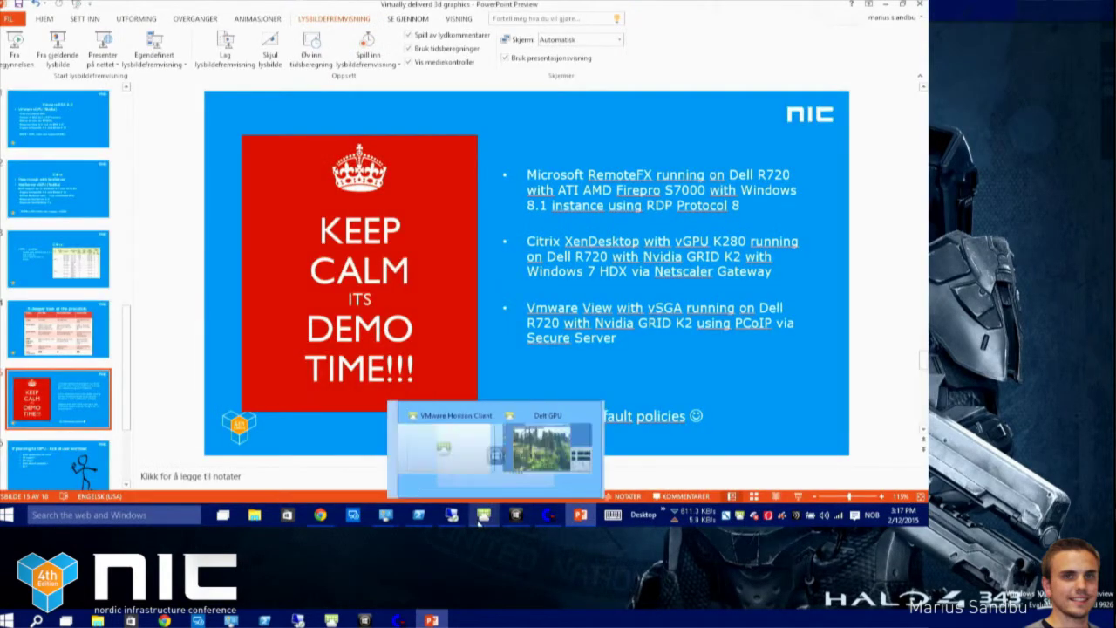
left_click(536, 453)
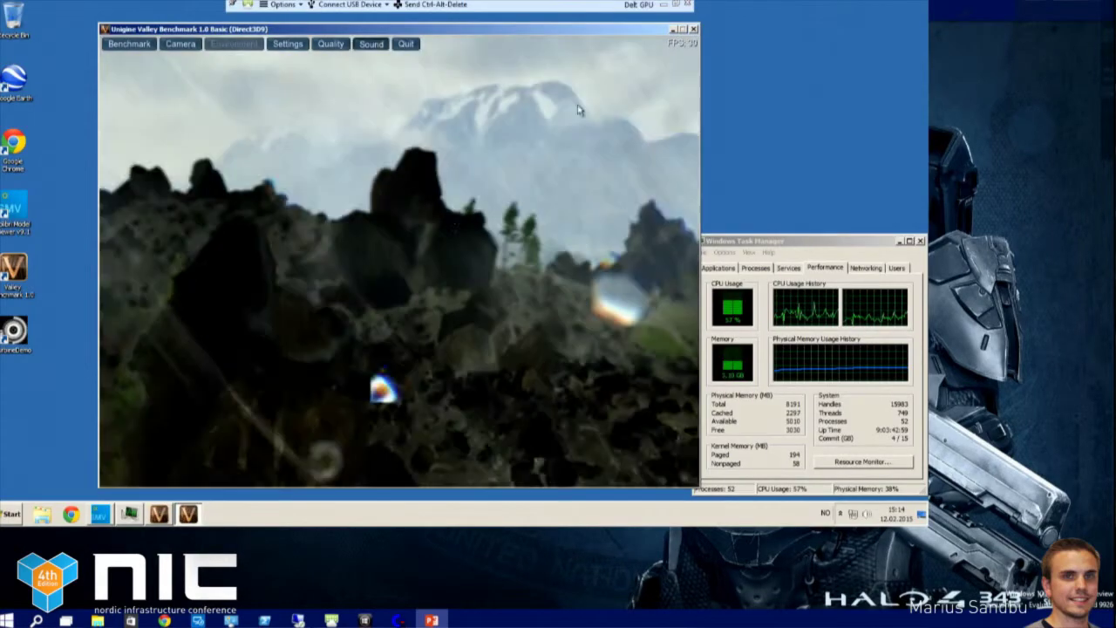
left_click(408, 45)
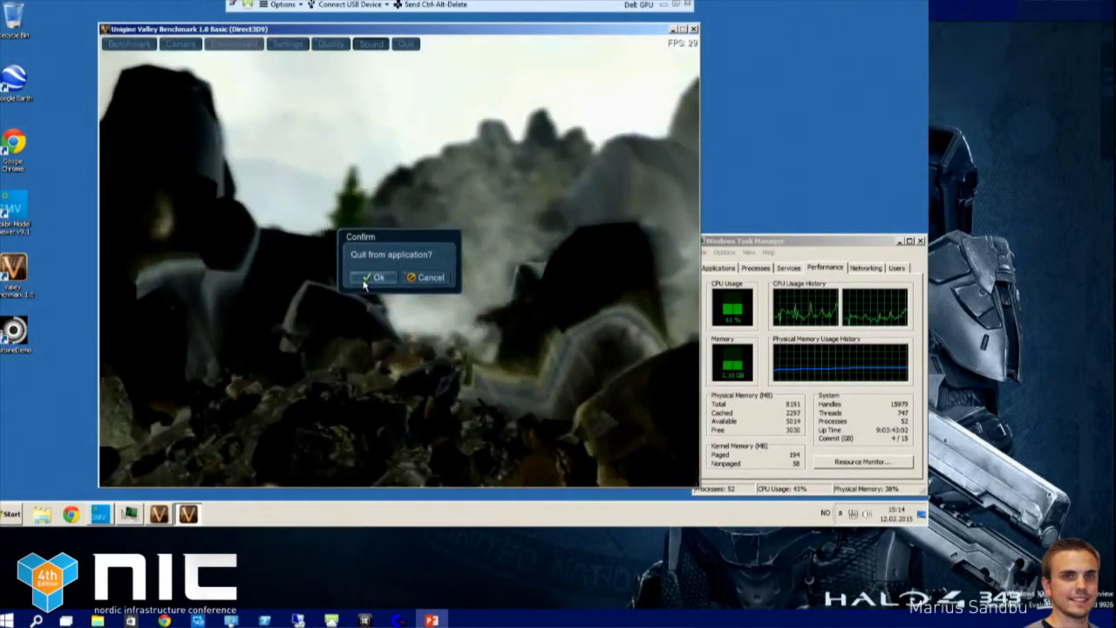
left_click(373, 277)
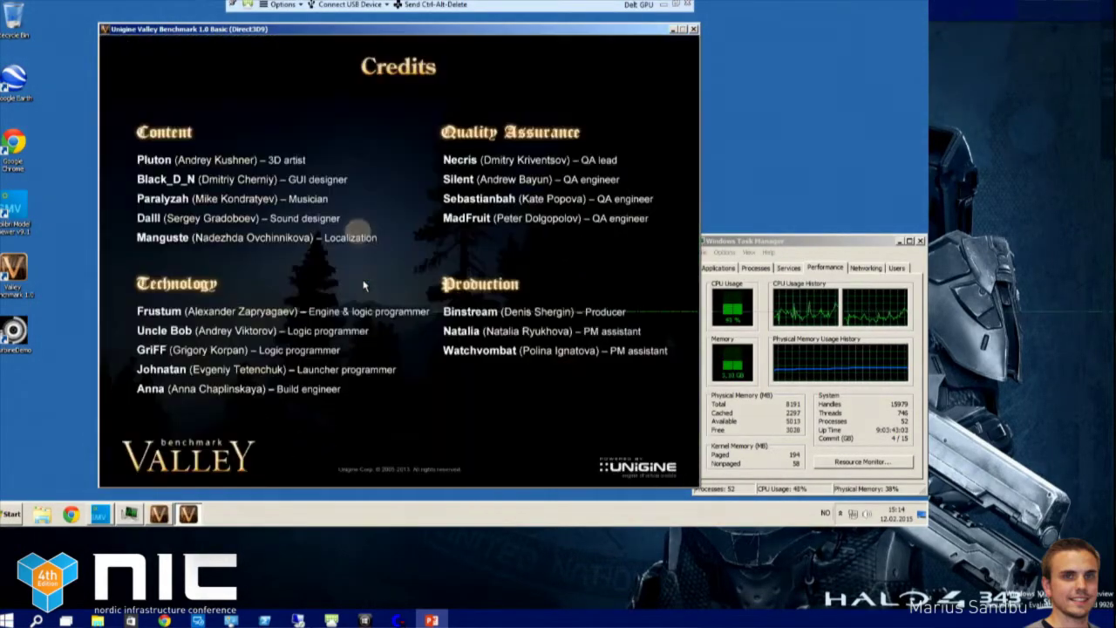
left_click(694, 30)
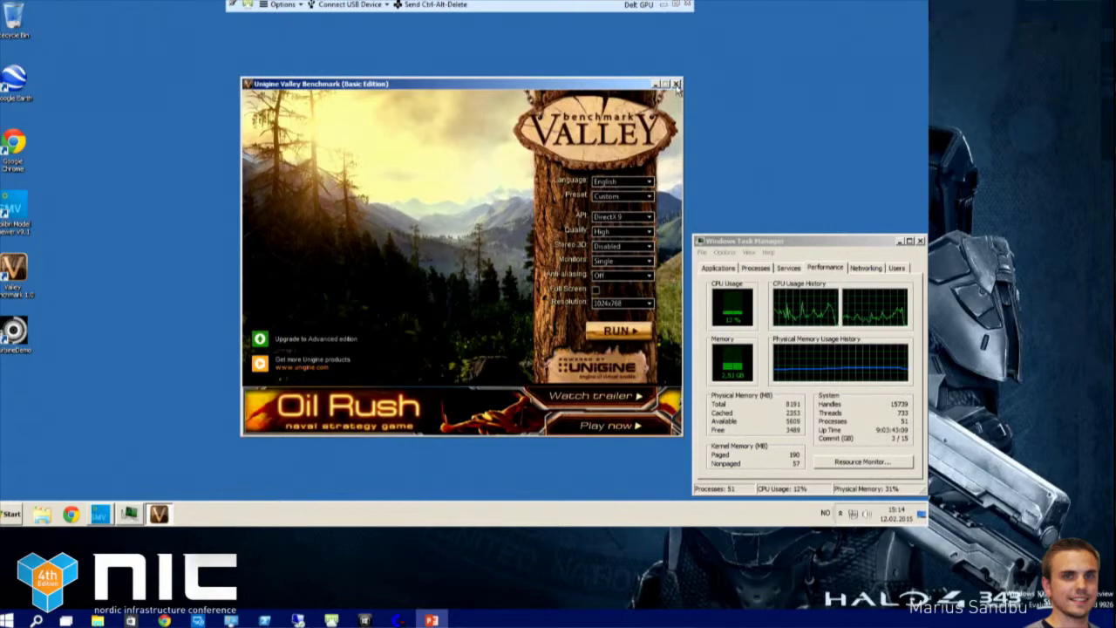
Close the Valley launcher and Task Manager, and minimise the Horizon desktop
left_click(676, 85)
left_click(920, 240)
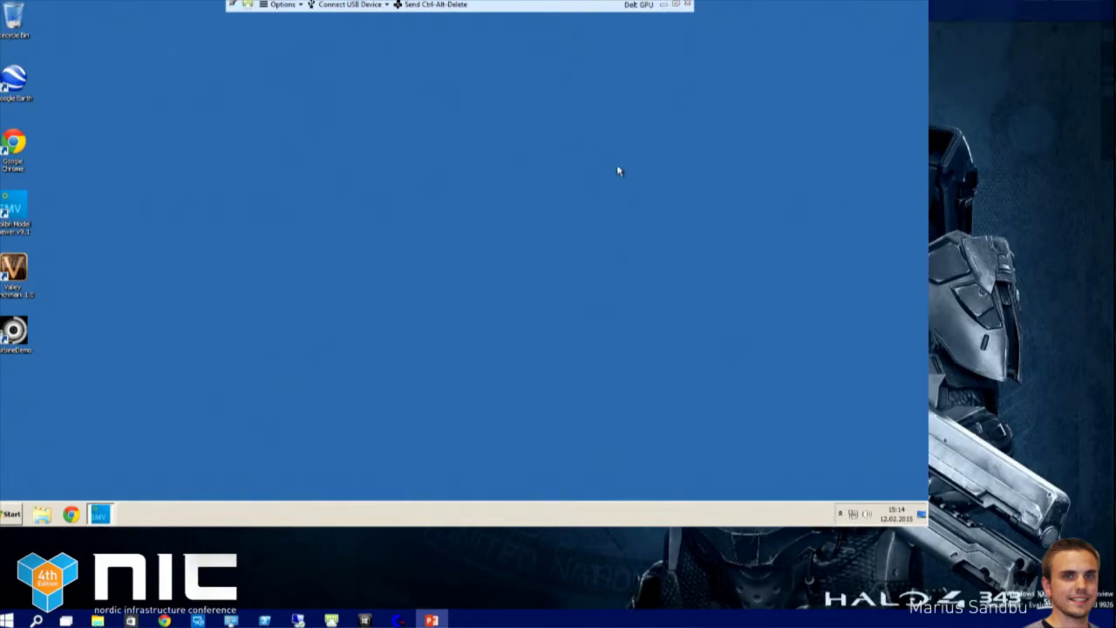
left_click(673, 5)
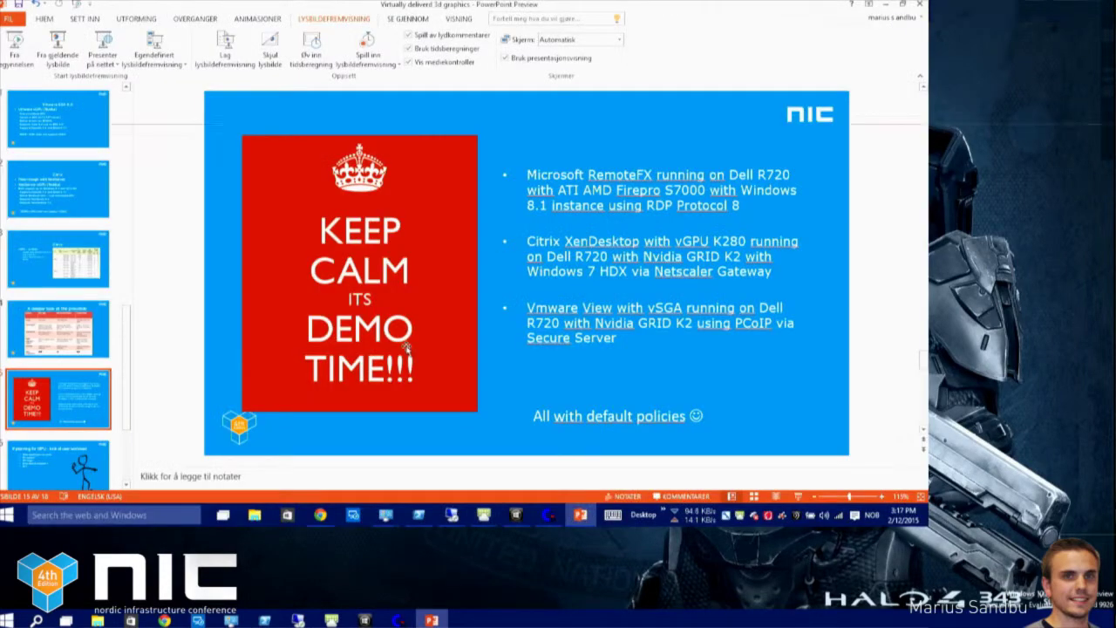
Switch to the Citrix Win7280QRandom desktop and open Computer Management, entering the domain administrator's user name and password at the elevation prompt
left_click(515, 515)
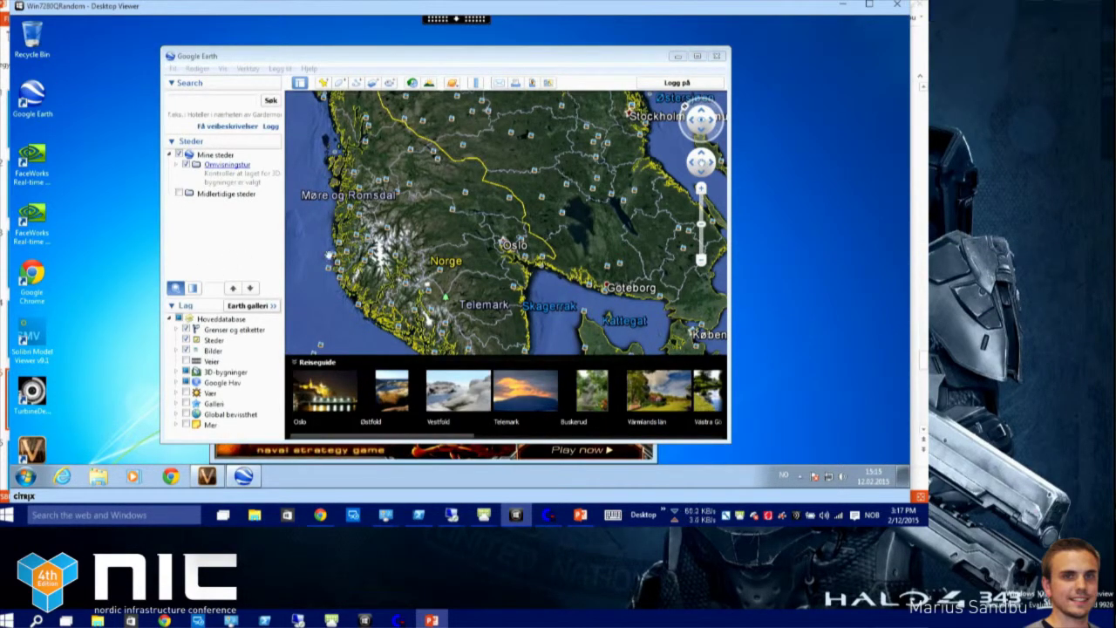
left_click(17, 478)
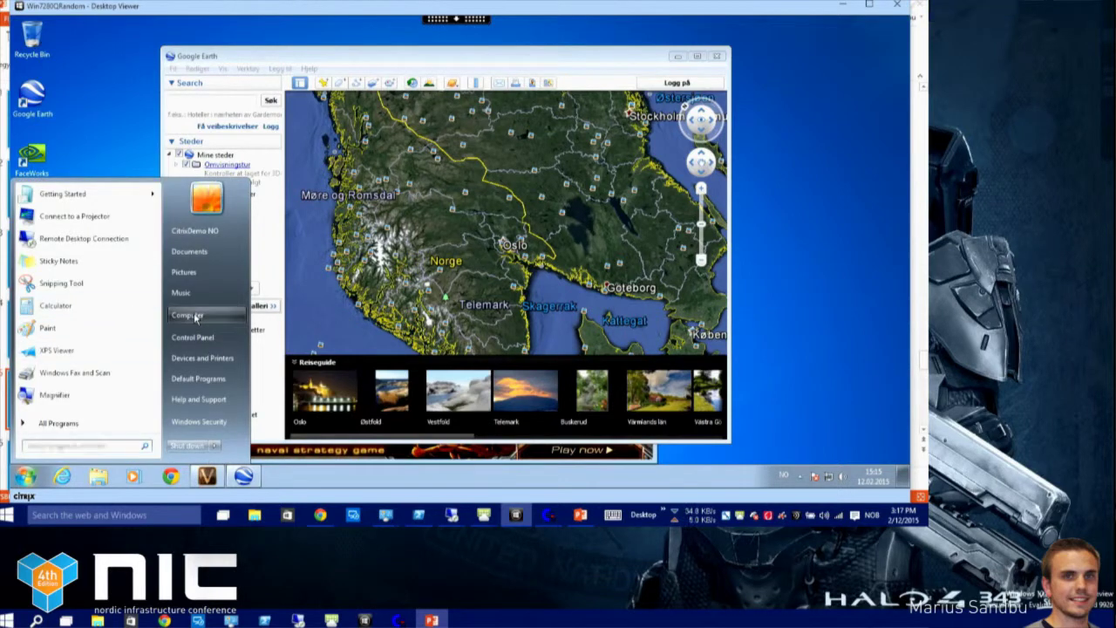
right_click(193, 315)
left_click(226, 334)
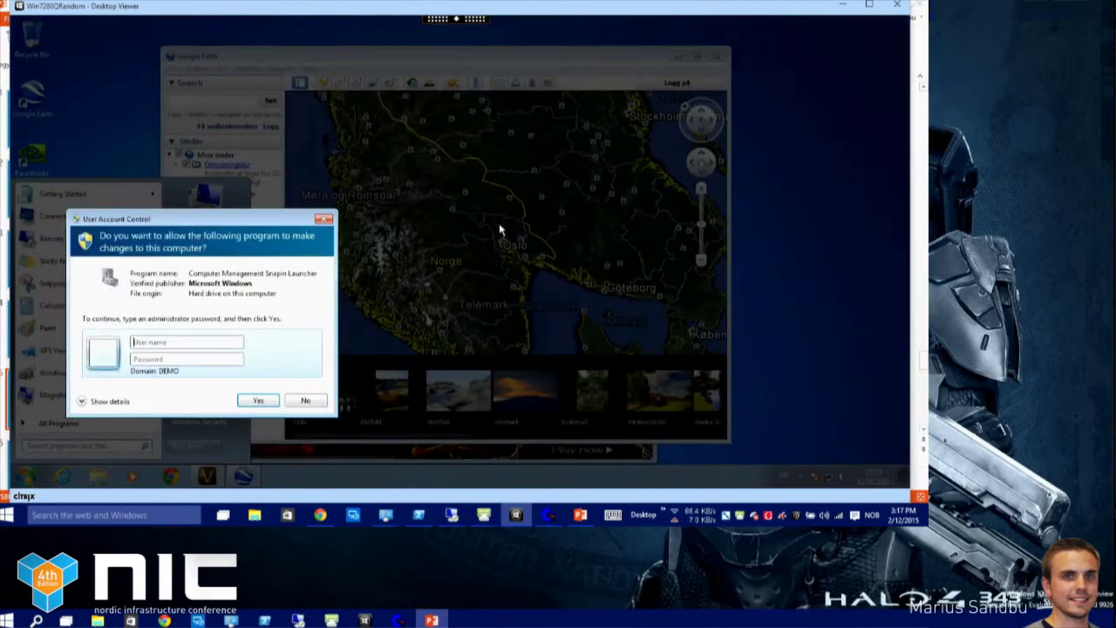
type("demo\\administrator")
key("Tab")
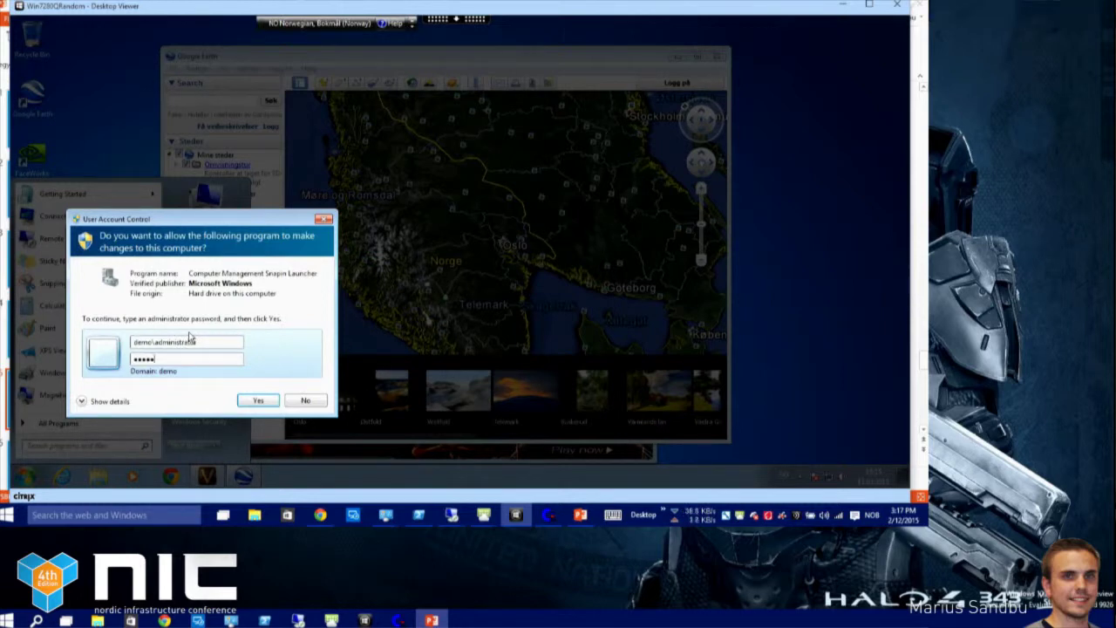
key("Return")
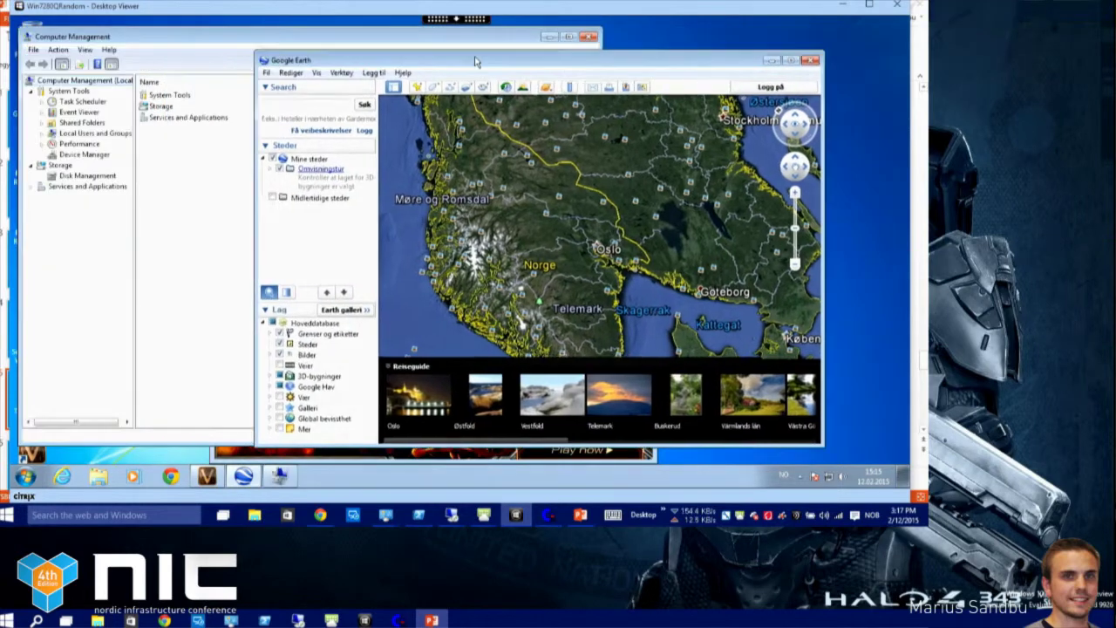
Examine the NVIDIA GRID K280Q display adapter in Device Manager, and close Computer Management and Google Earth
left_click(87, 155)
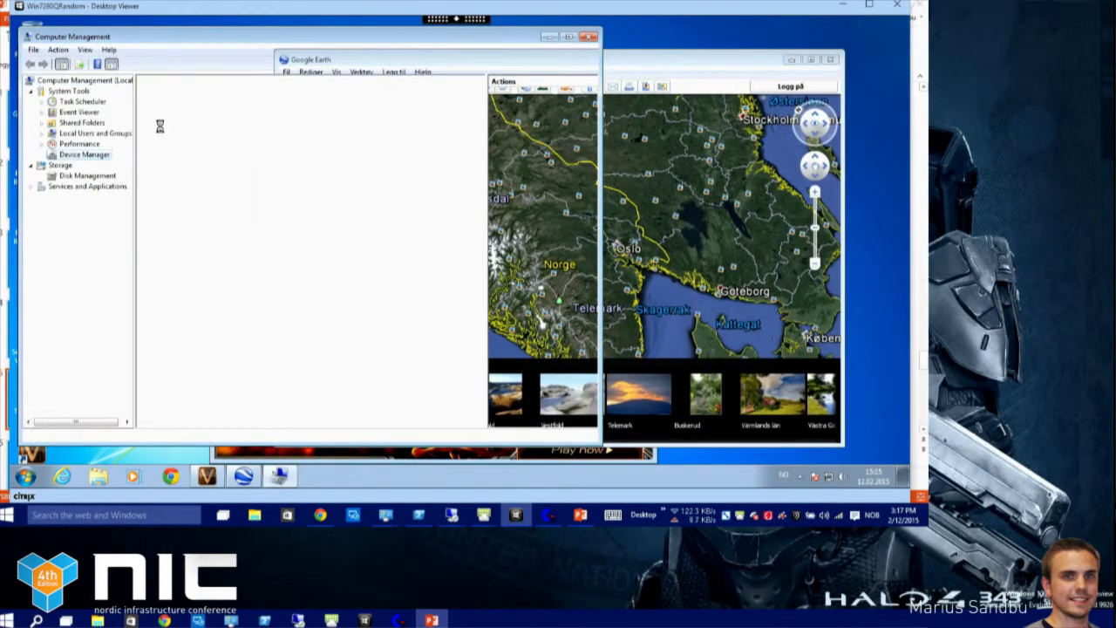
left_click(156, 124)
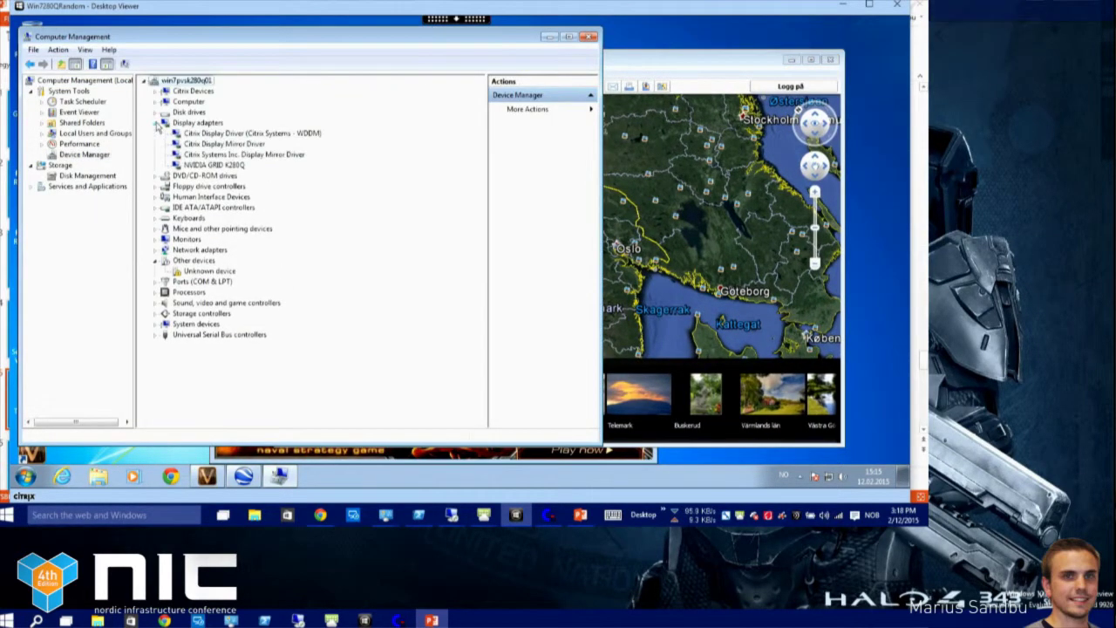
left_click(218, 165)
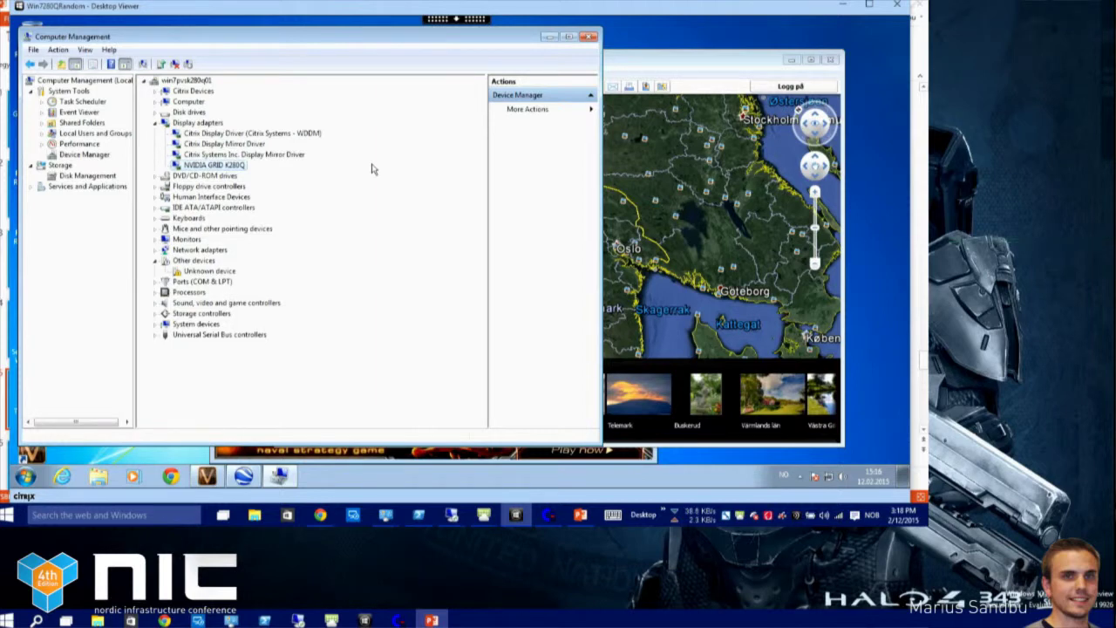
left_click(588, 37)
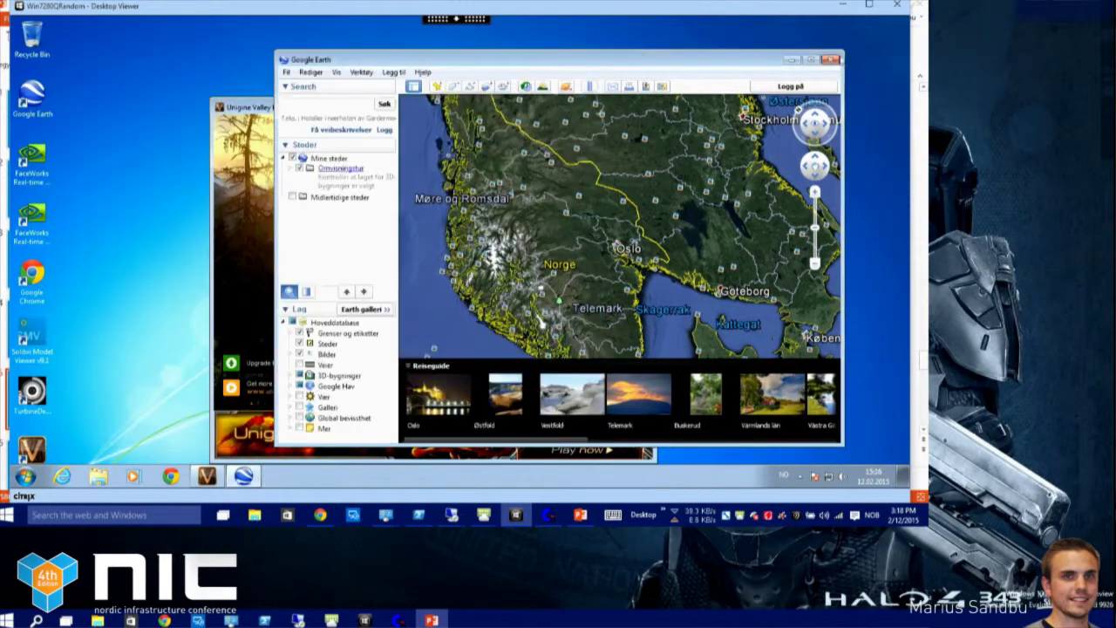
left_click(834, 60)
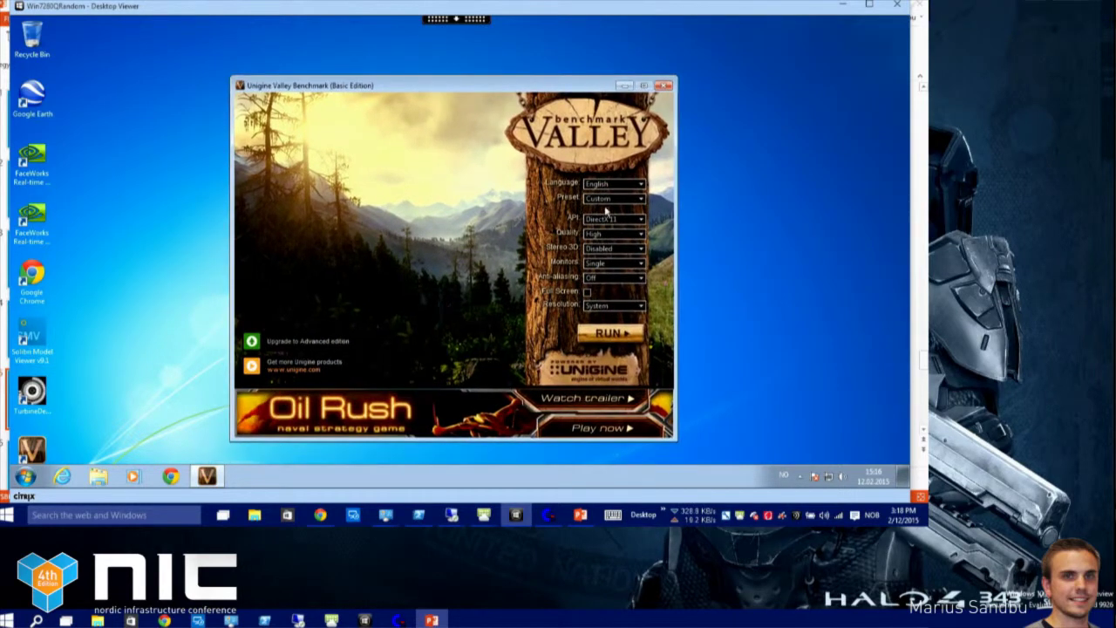
Run Valley Benchmark on the Citrix desktop with the DirectX 11 API at 1024x640 resolution, and quit the scene
left_click(615, 219)
left_click(610, 239)
left_click(615, 305)
left_click_drag(641, 327, 640, 388)
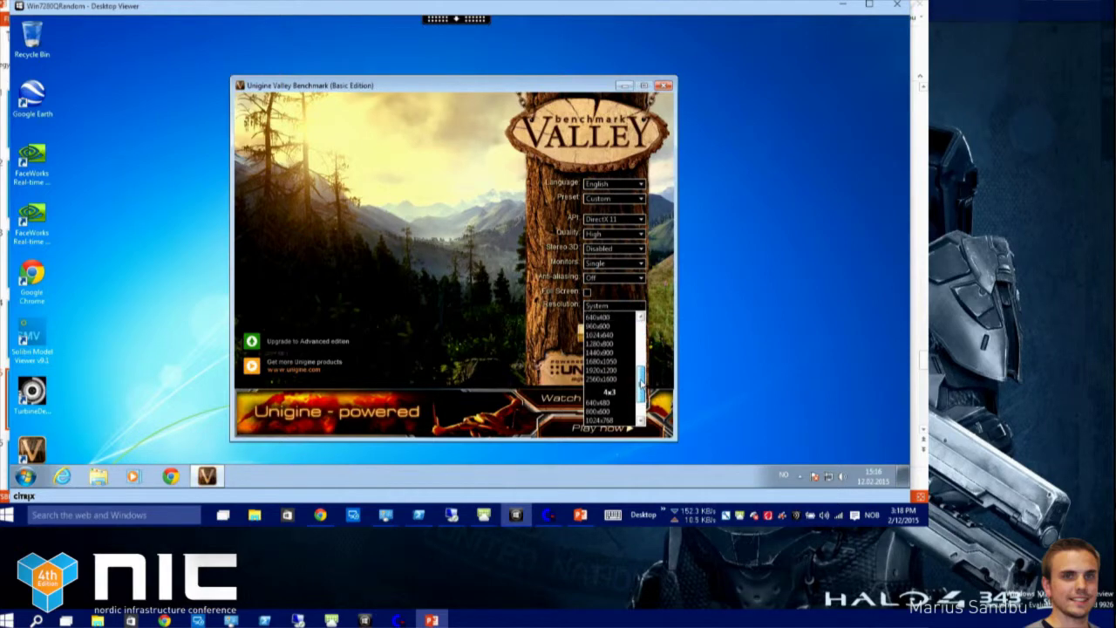
left_click(606, 338)
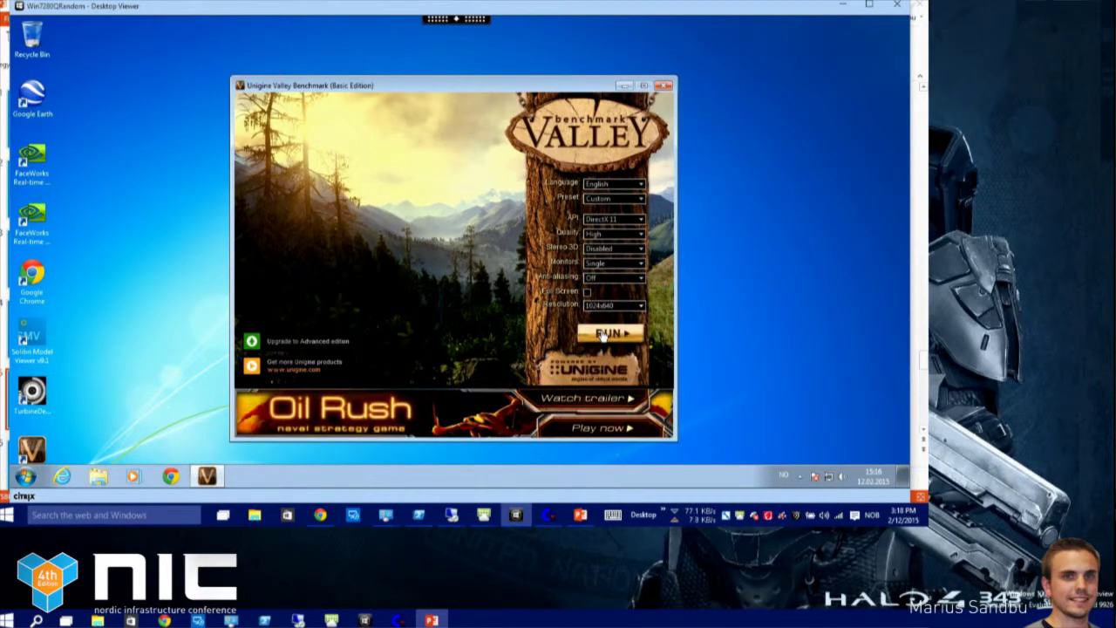
left_click(604, 336)
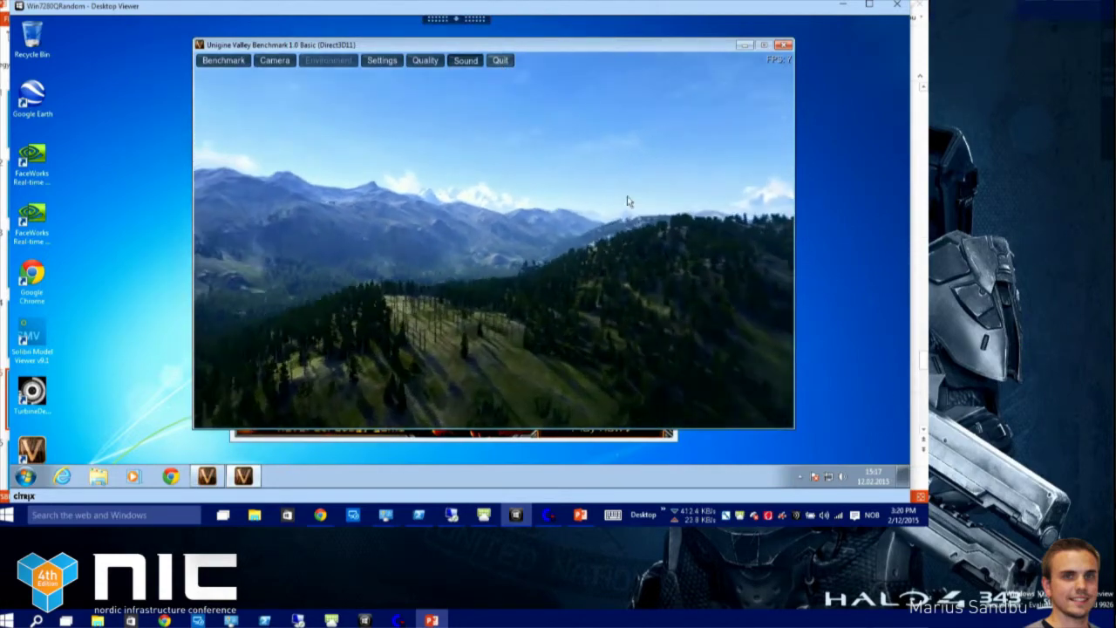
left_click(500, 60)
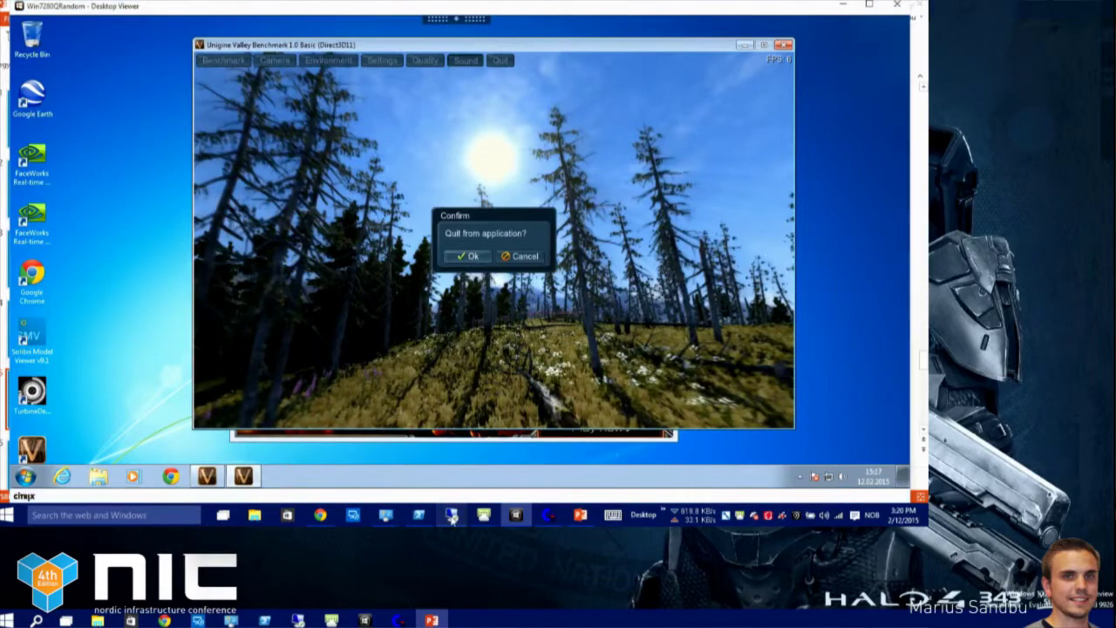
Switch to the management server and examine the GPU placement policy and vGPU allocation of host demo-ctx-xs01 in XenCenter, leaving its properties unchanged
mouse_move(451, 515)
left_click(518, 449)
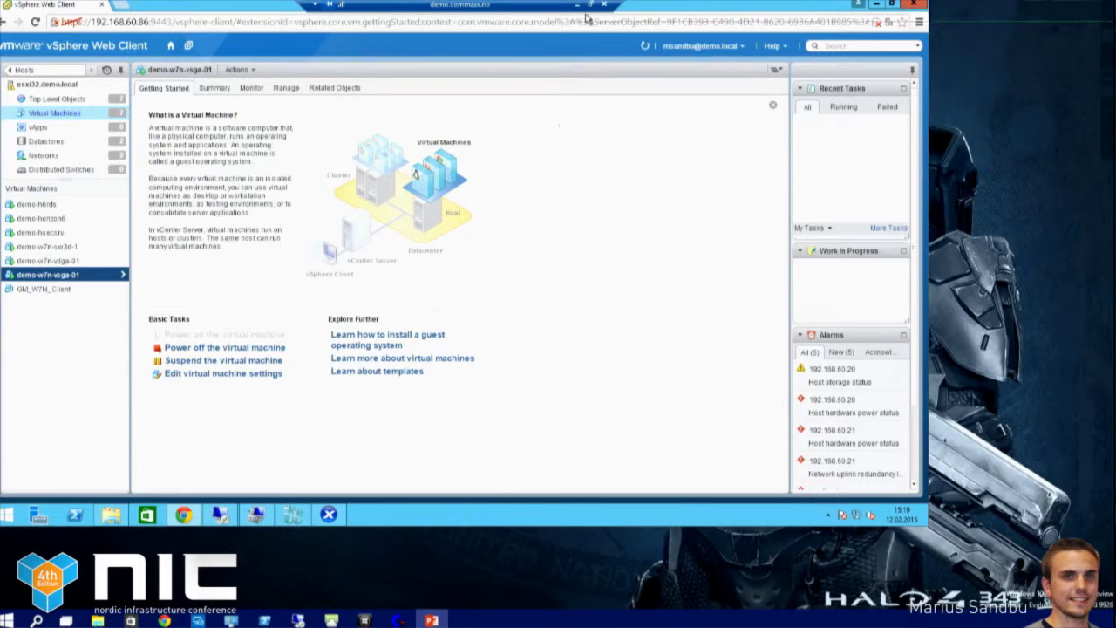
left_click(328, 514)
left_click_drag(314, 54, 356, 45)
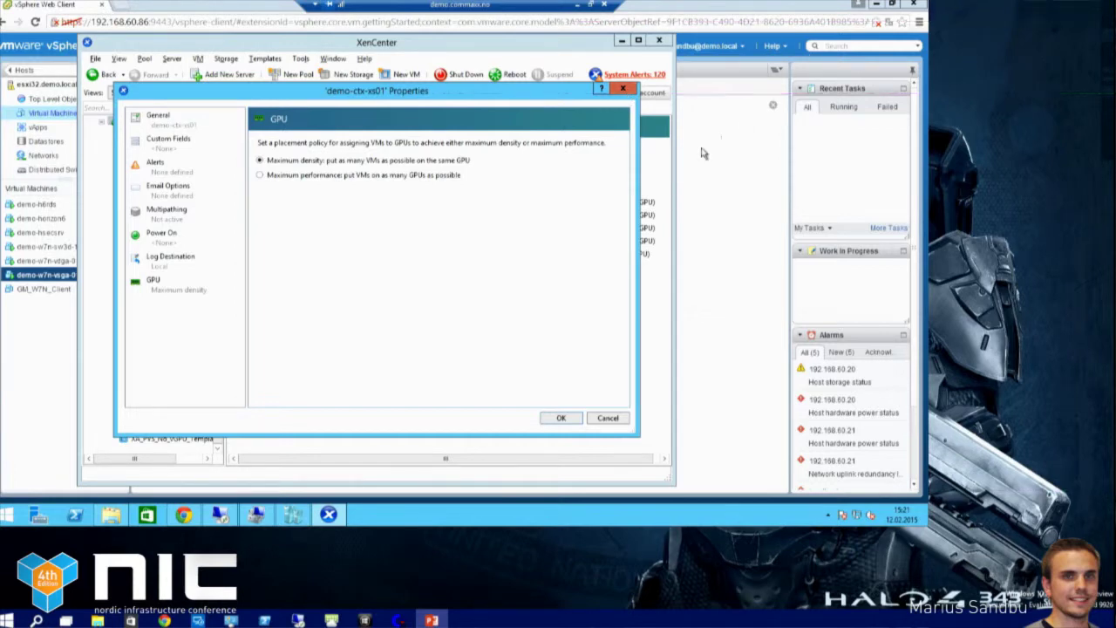
left_click(607, 419)
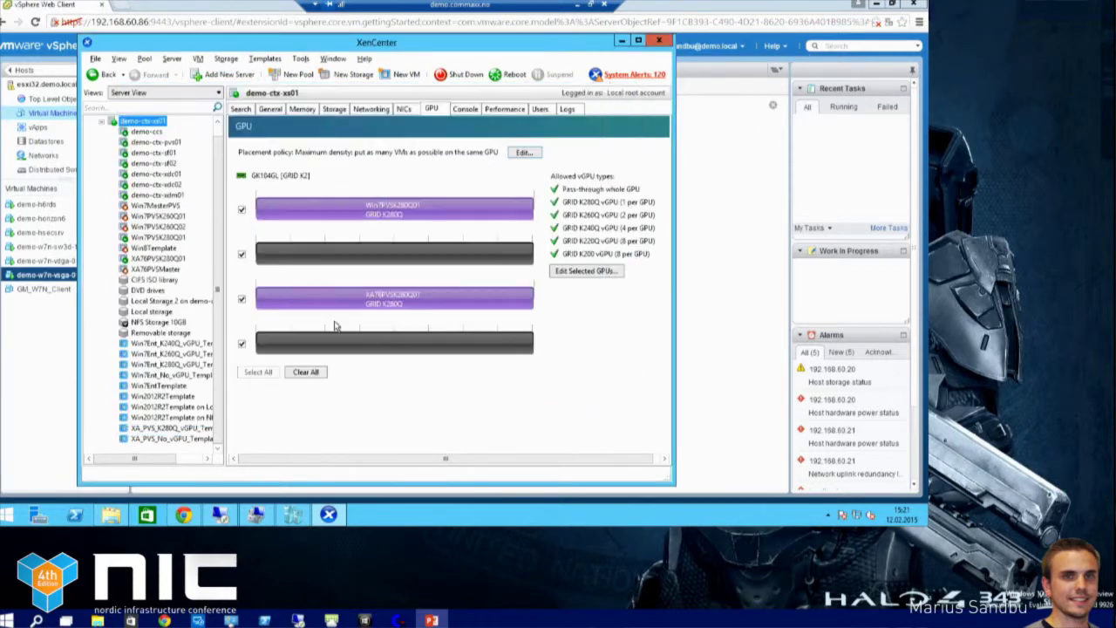
scroll(221, 174, "up", 1)
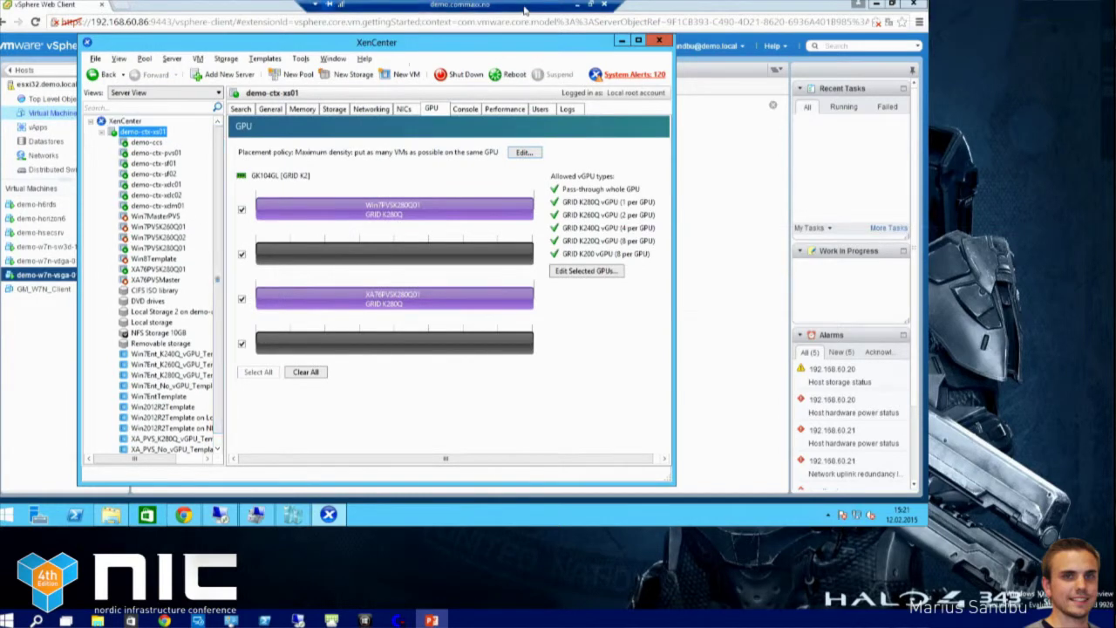
Minimise the management server session, close the Valley launcher on the Citrix desktop and minimise that desktop to reveal PowerPoint
left_click(578, 7)
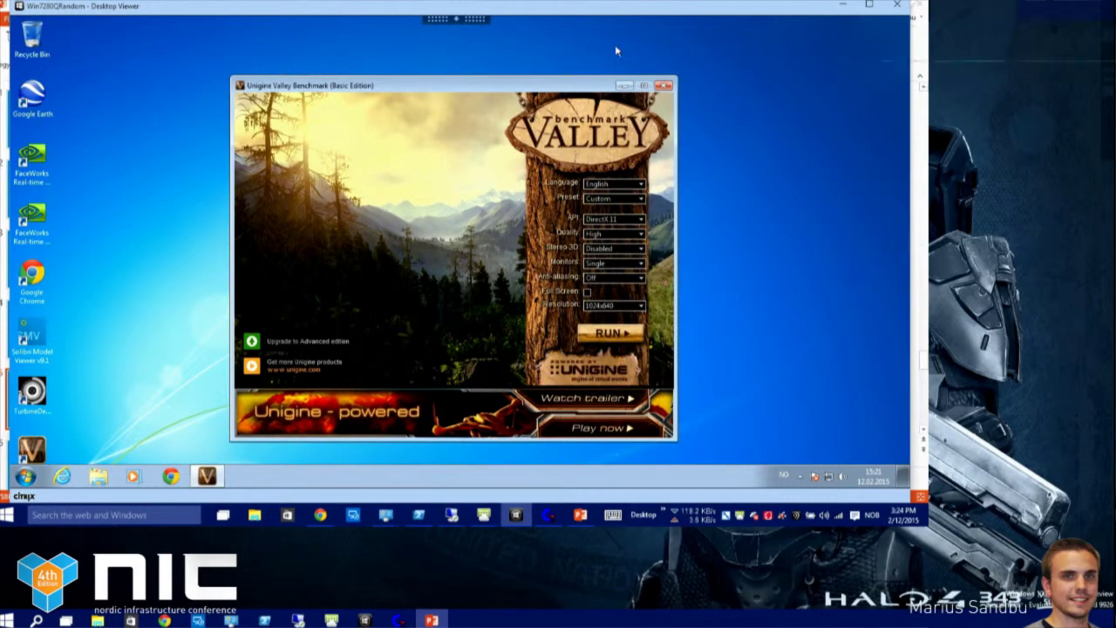
left_click(664, 86)
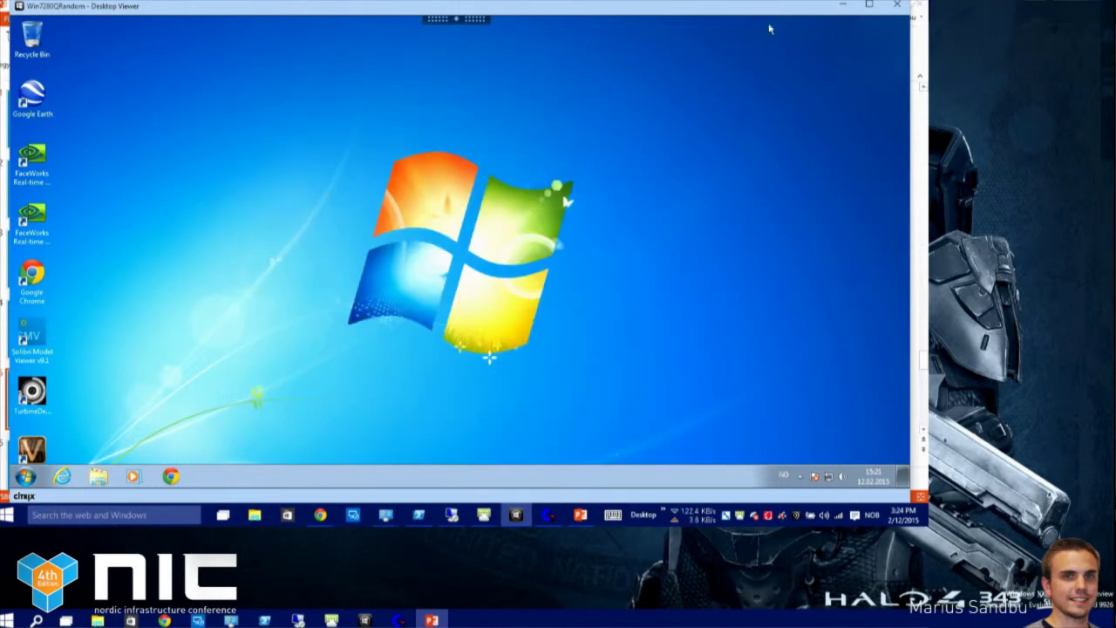
left_click(845, 4)
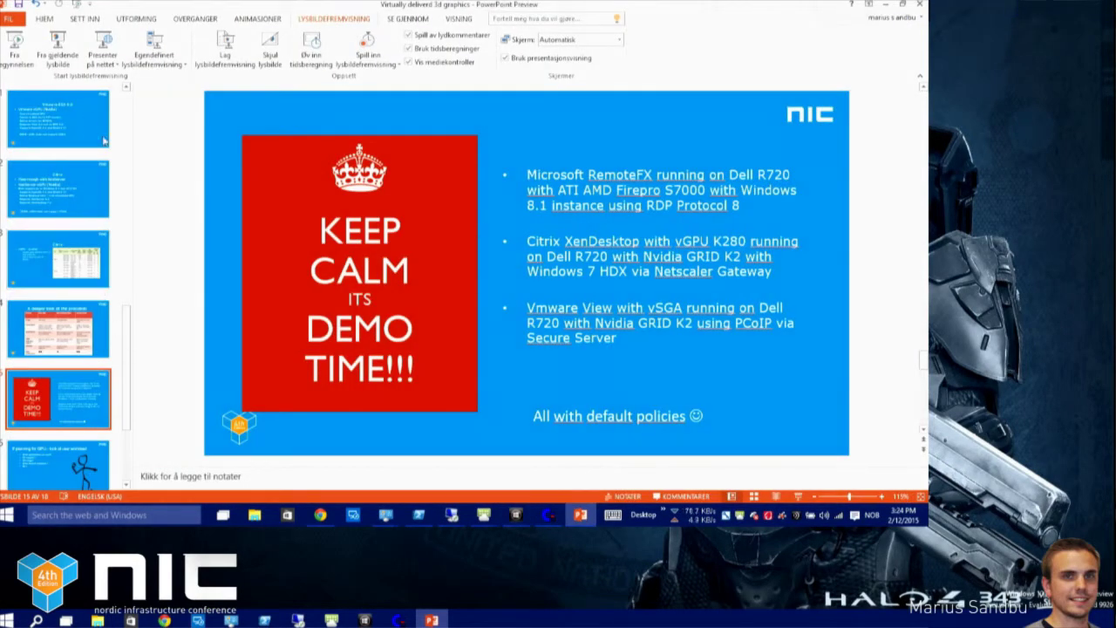
Resume the slide show from the current demo slide and advance to the slide on planning for GPU
left_click(58, 56)
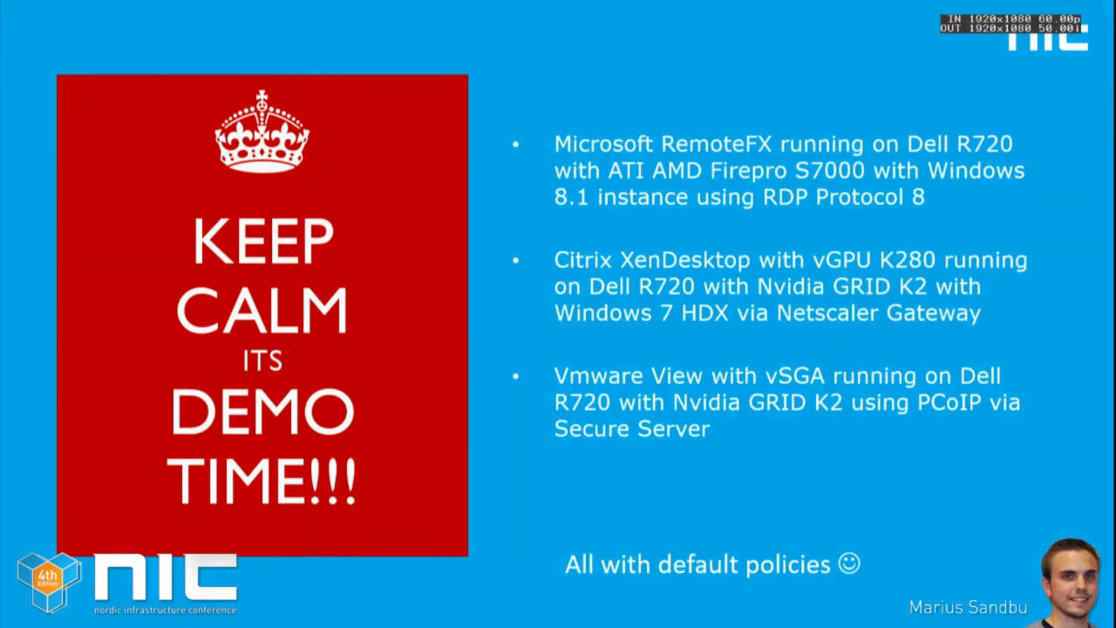
key("Right")
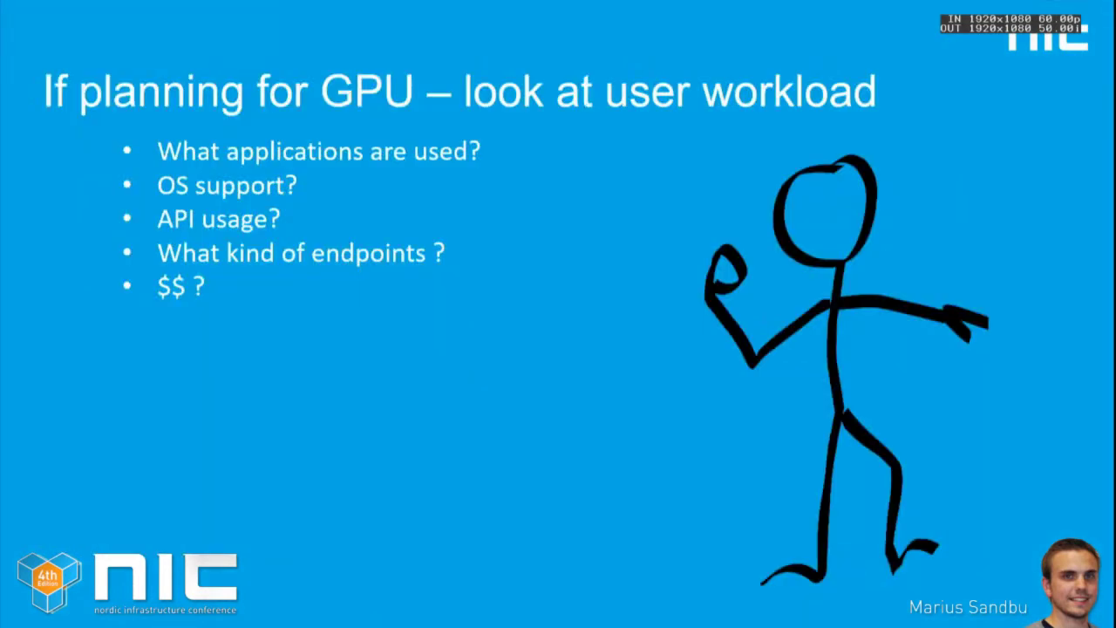